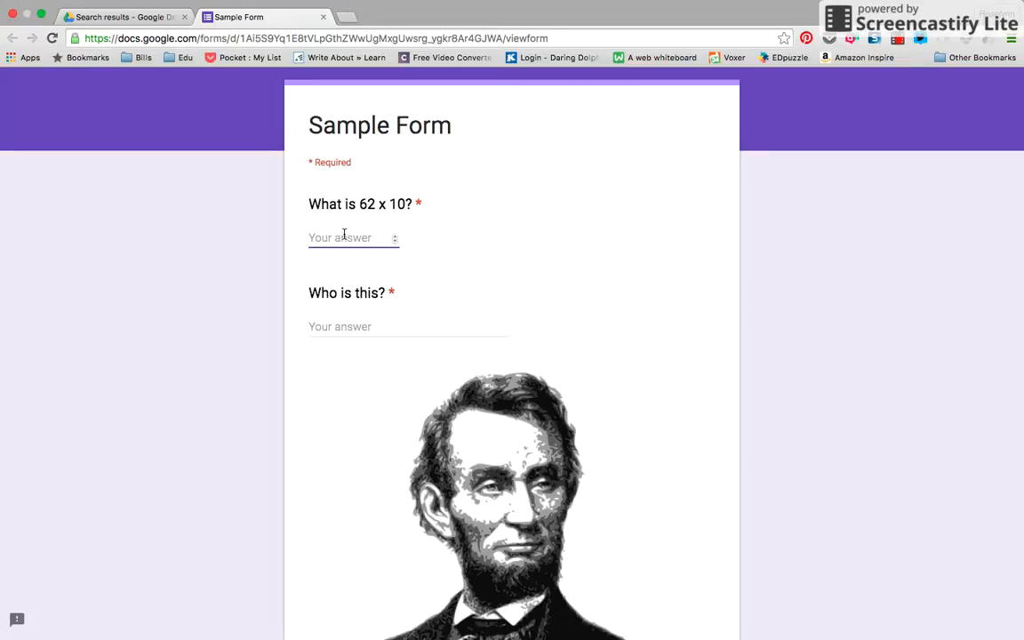
Answer the "What is 62 x 10?" question with 620, trying incomplete numbers along the way to test its validation
{"action": "type", "text": "620"}
{"action": "key", "text": "BackSpace"}
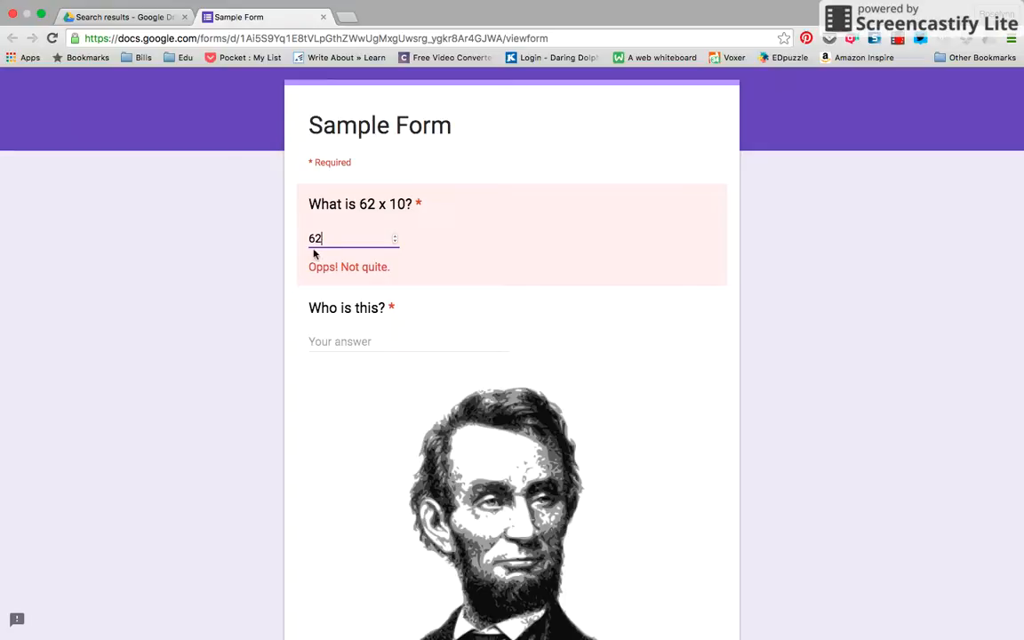
{"action": "type", "text": "0"}
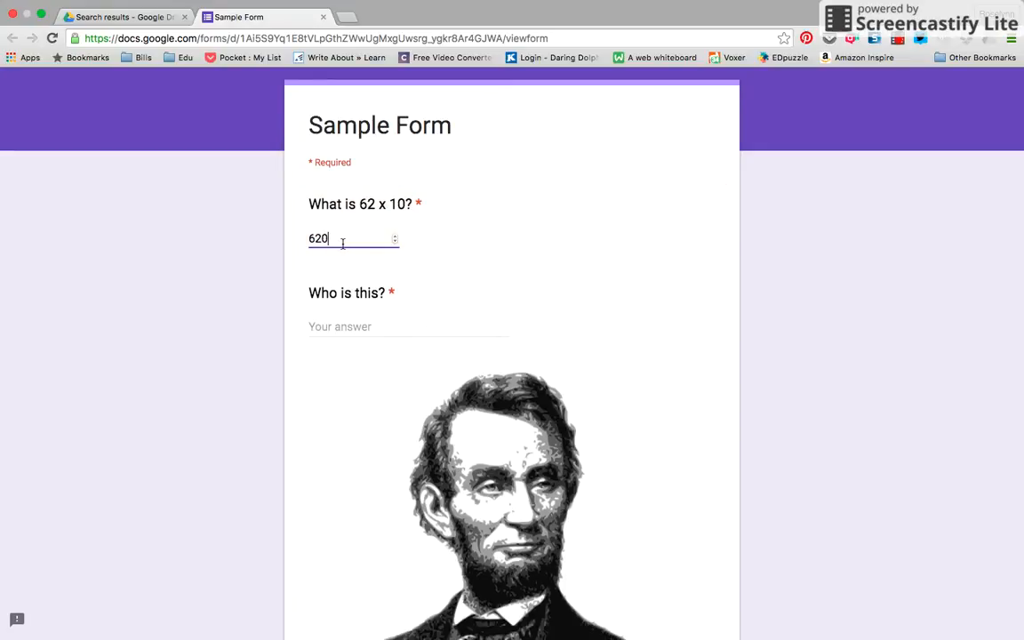
{"action": "key", "text": "BackSpace"}
{"action": "key", "text": "BackSpace"}
{"action": "type", "text": "03"}
{"action": "key", "text": "BackSpace"}
{"action": "type", "text": "20"}
Answer the "Who is this?" question with Abraham Lincoln, testing the check with an incomplete spelling
{"action": "left_click", "coordinate": [342, 327]}
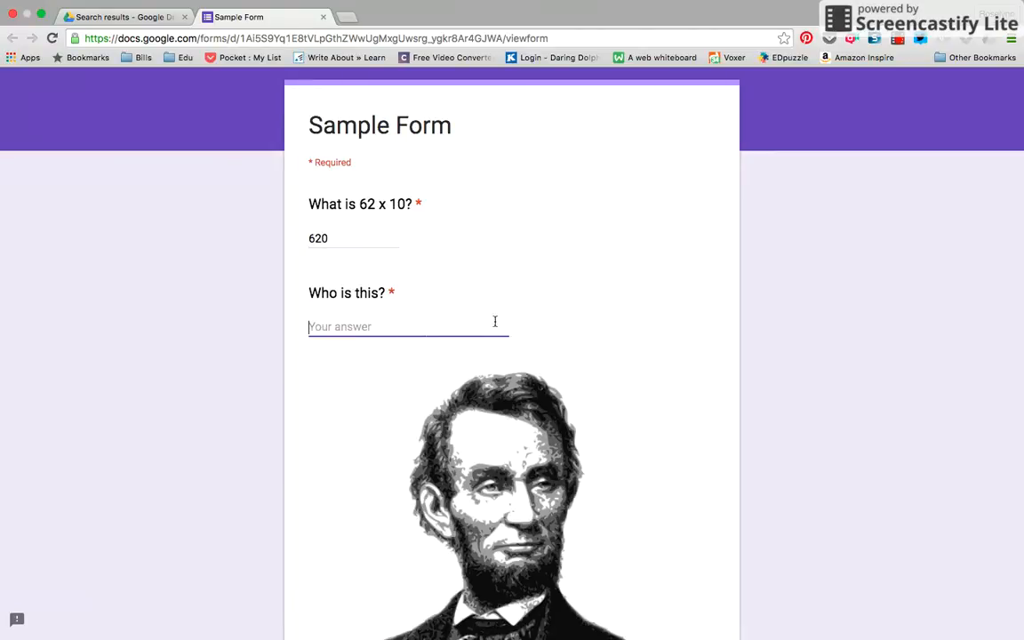
{"action": "scroll", "coordinate": [596, 353], "scroll_direction": "down", "scroll_amount": 2}
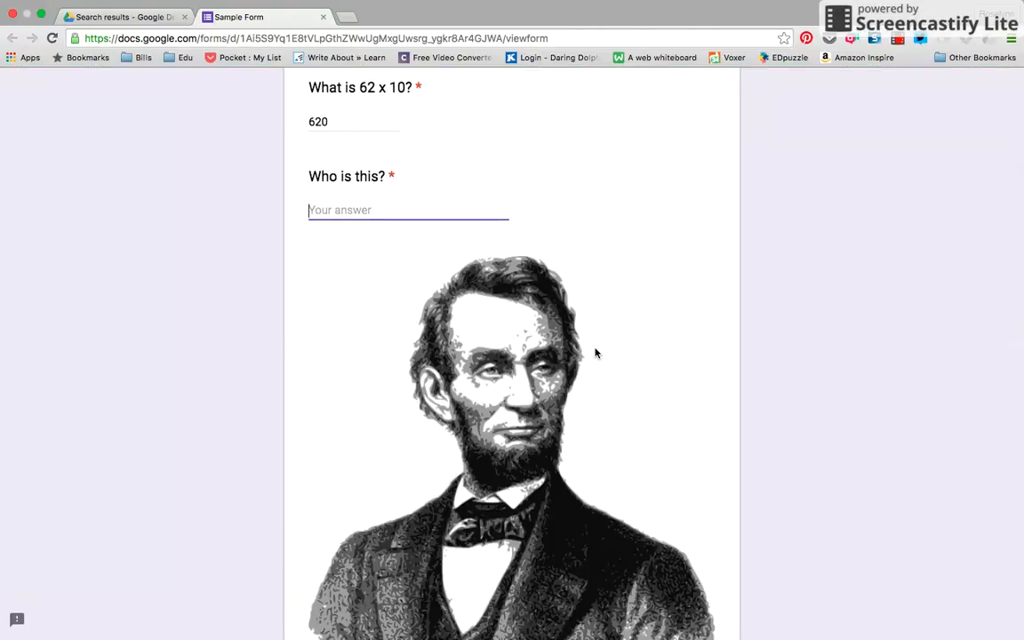
{"action": "type", "text": "Abraham "}
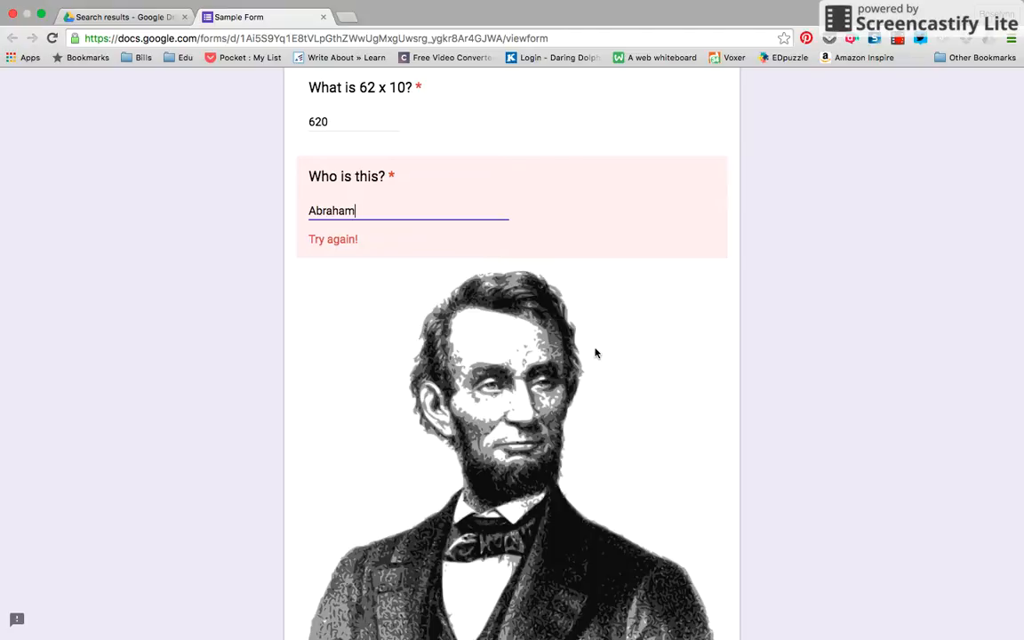
{"action": "type", "text": "Lincoln"}
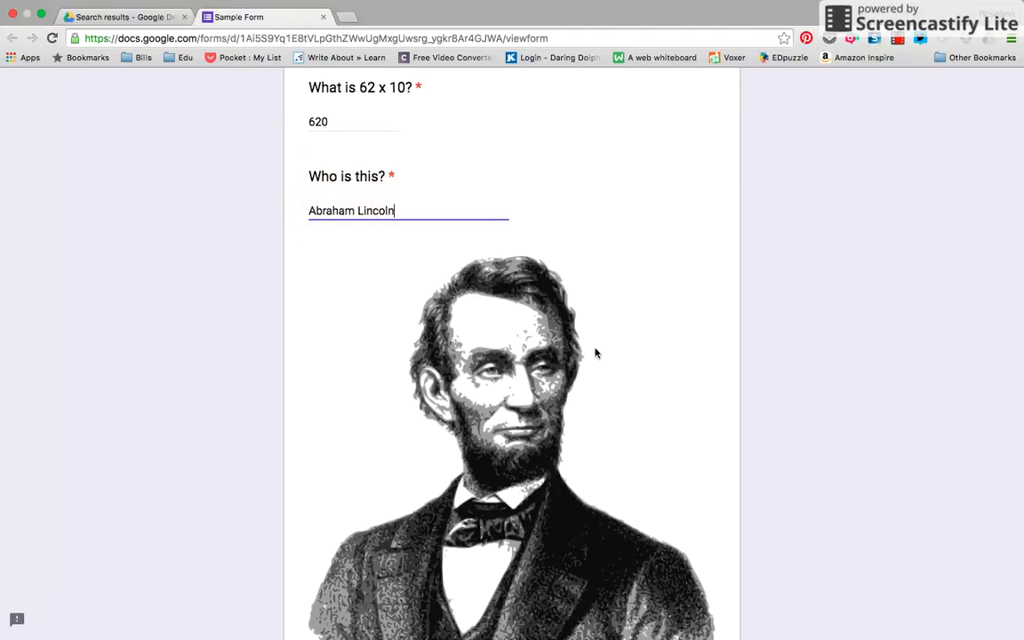
{"action": "key", "text": "BackSpace"}
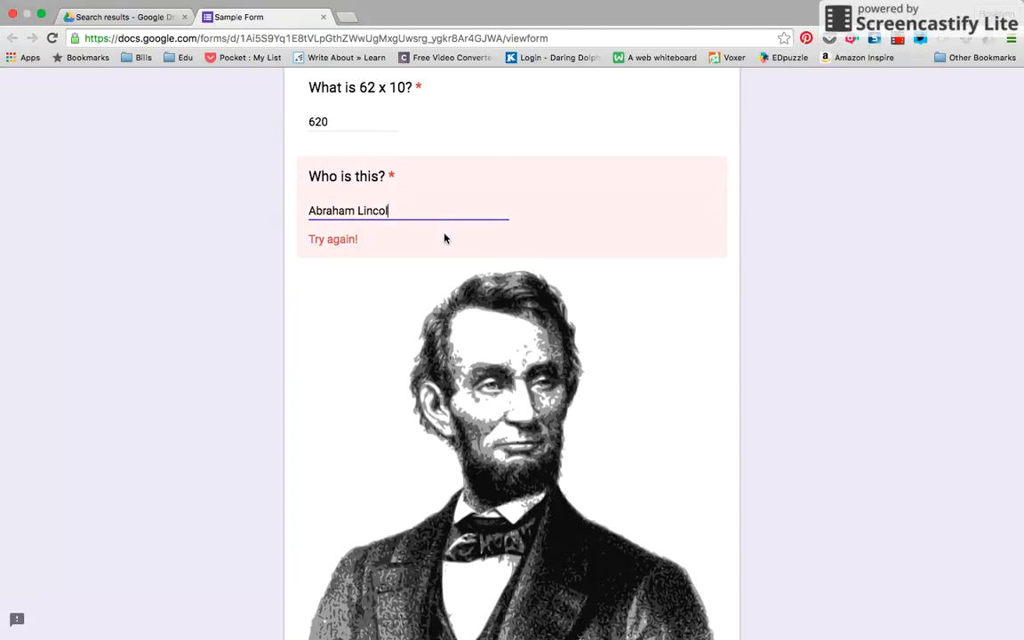
{"action": "type", "text": "n"}
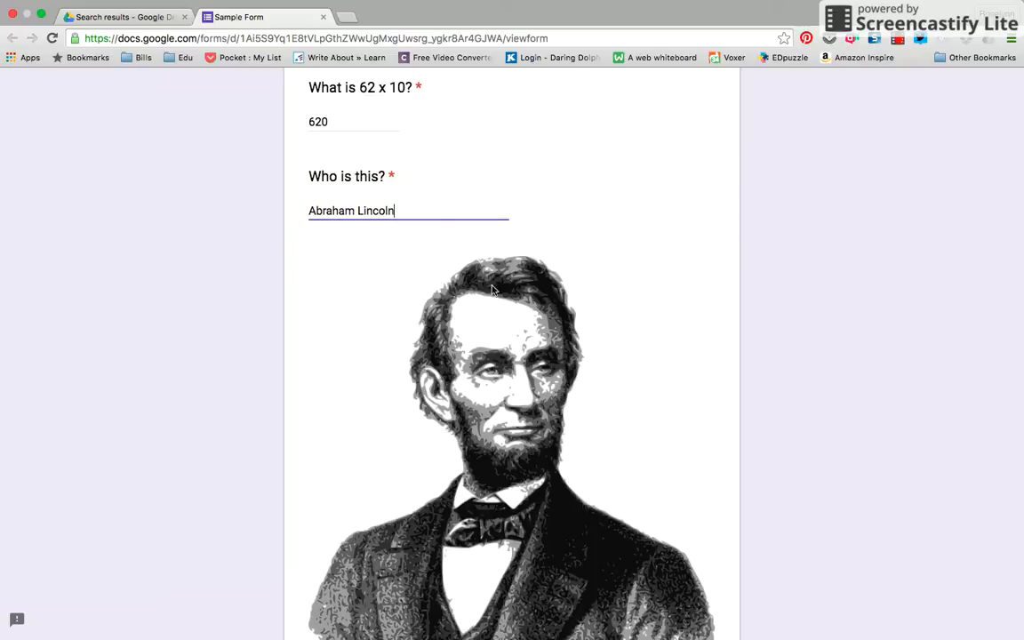
Play the beginning of the Colored Tiles video embedded in the form and pause it
{"action": "scroll", "coordinate": [620, 311], "scroll_direction": "down", "scroll_amount": 5}
{"action": "scroll", "coordinate": [620, 311], "scroll_direction": "down", "scroll_amount": 4}
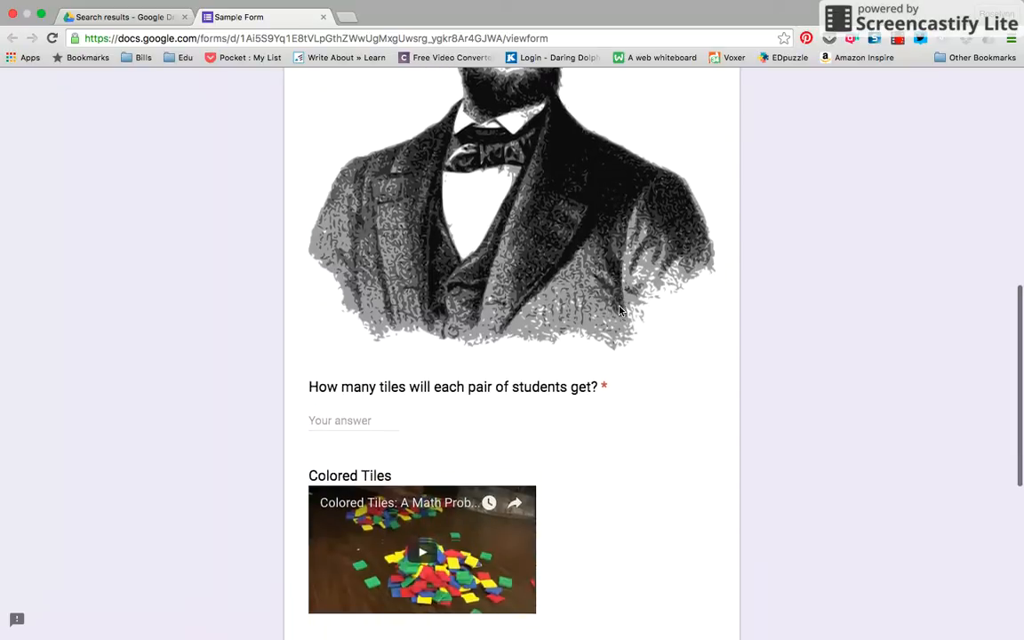
{"action": "left_click", "coordinate": [425, 477]}
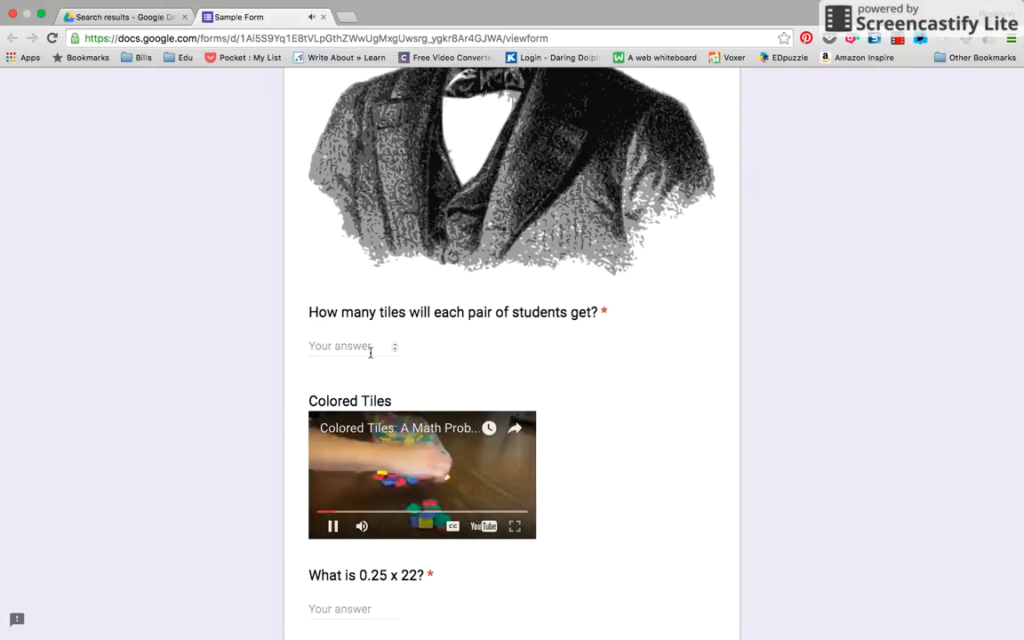
{"action": "left_click", "coordinate": [333, 526]}
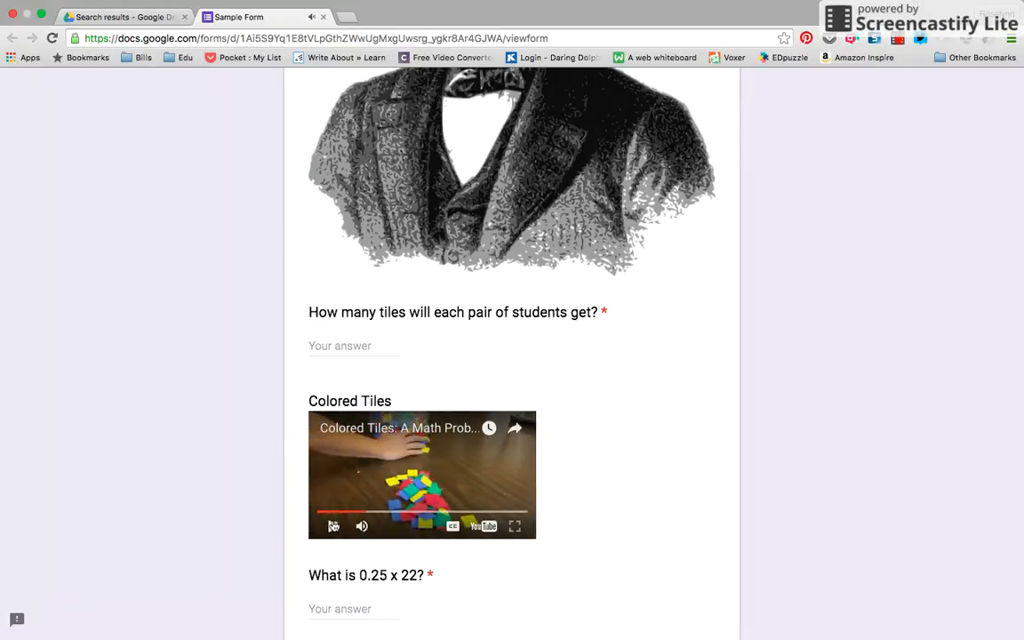
Answer the question on how many tiles each pair of students will get with 31
{"action": "left_click", "coordinate": [349, 348]}
{"action": "type", "text": "3"}
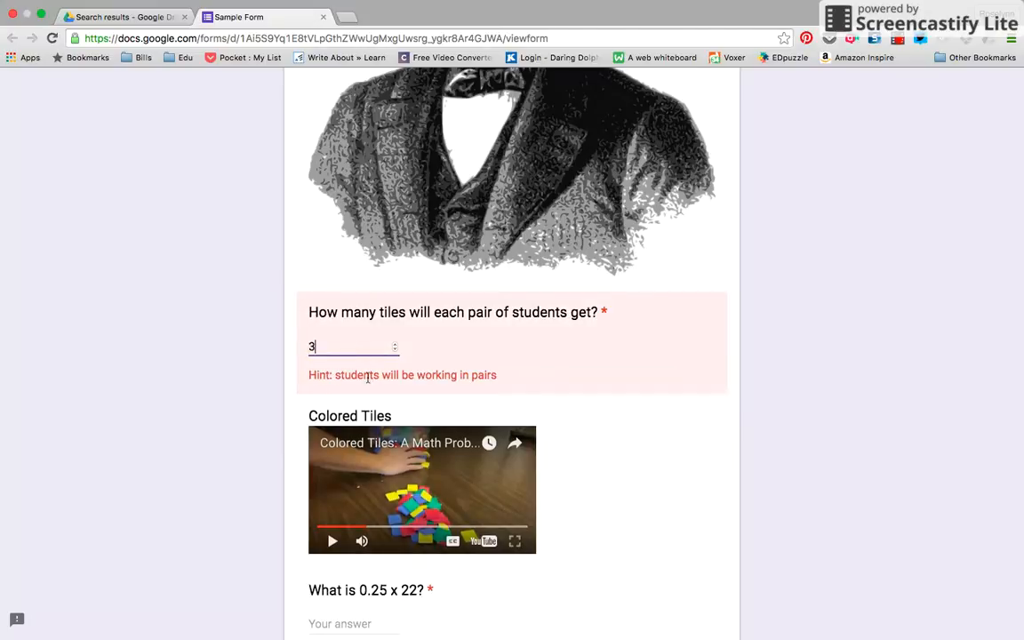
{"action": "type", "text": "1"}
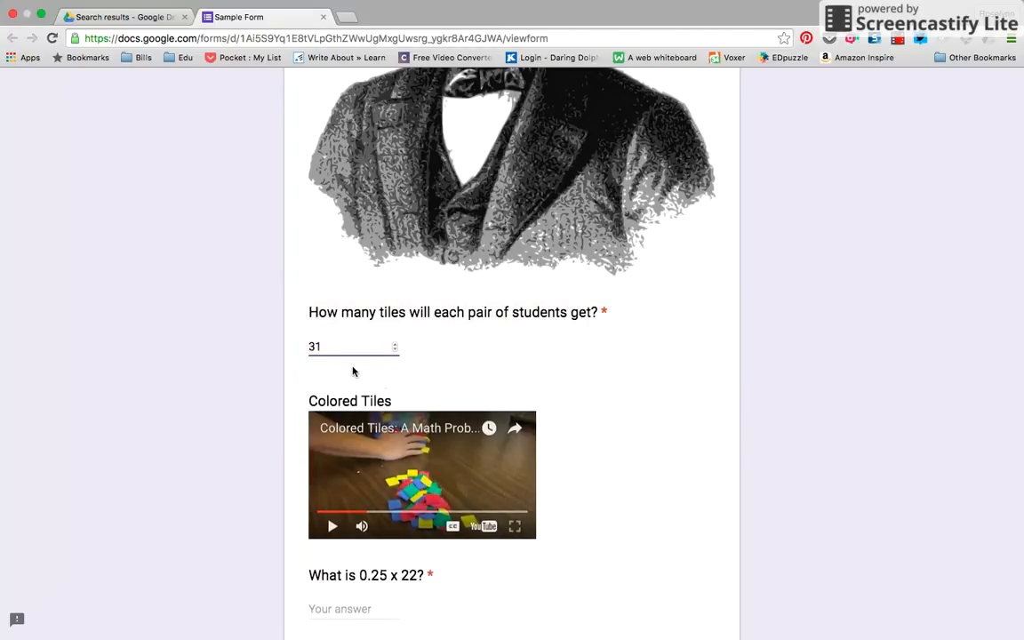
Try to submit the form with 10 as the answer to "What is 0.25 x 22?"
{"action": "scroll", "coordinate": [603, 384], "scroll_direction": "down", "scroll_amount": 4}
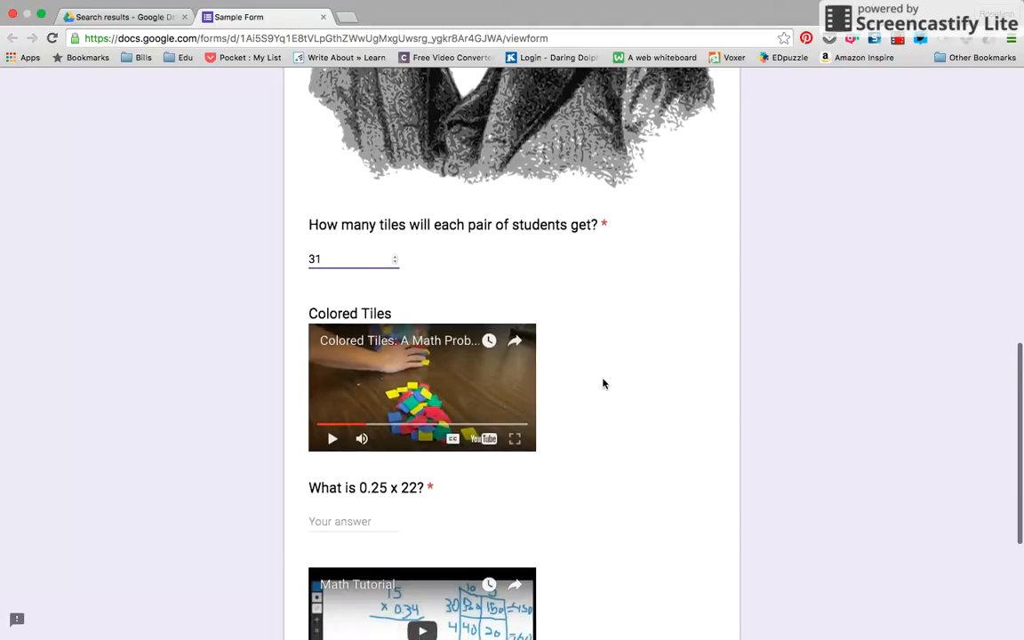
{"action": "scroll", "coordinate": [603, 382], "scroll_direction": "down", "scroll_amount": 2}
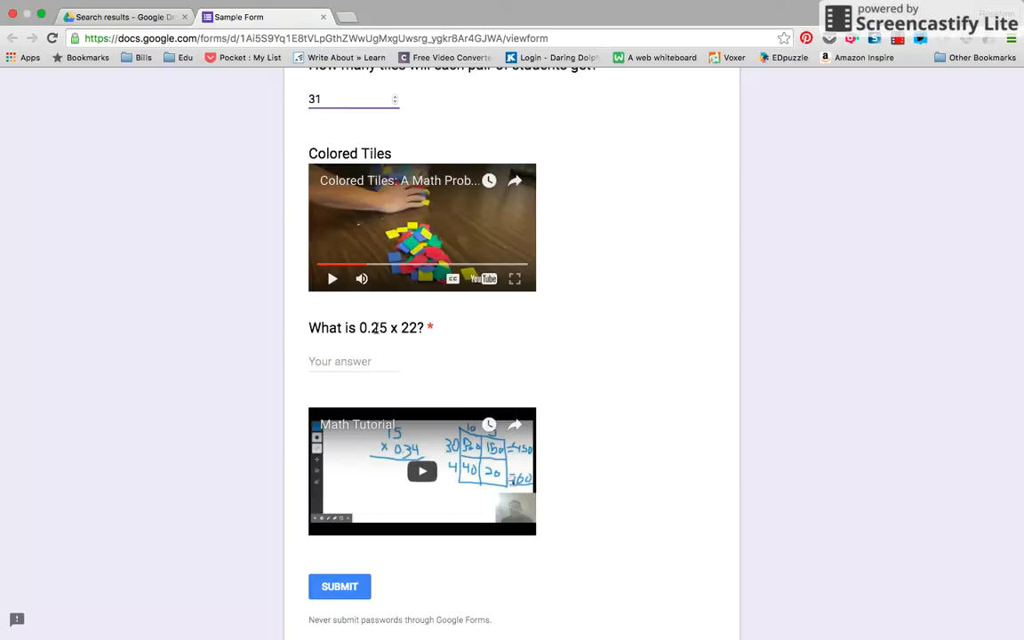
{"action": "left_click", "coordinate": [379, 362]}
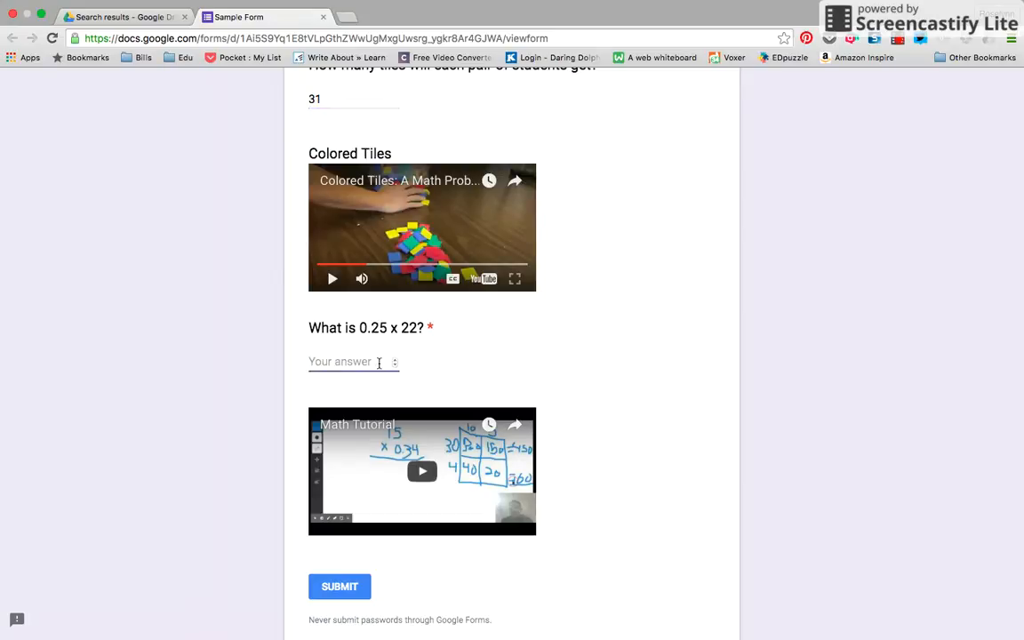
{"action": "type", "text": "10"}
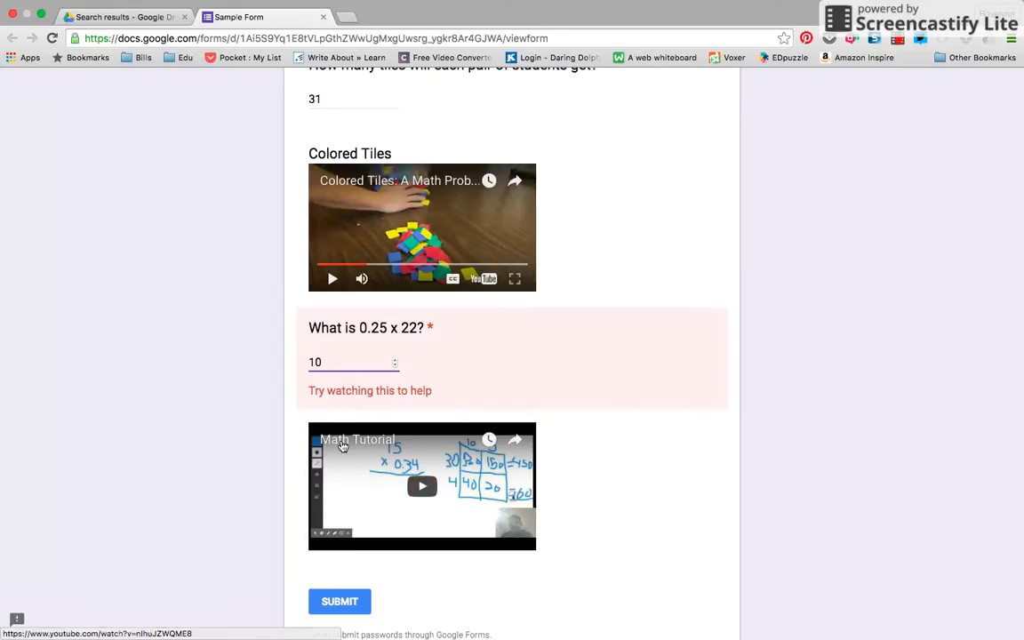
{"action": "scroll", "coordinate": [297, 462], "scroll_direction": "down", "scroll_amount": 2}
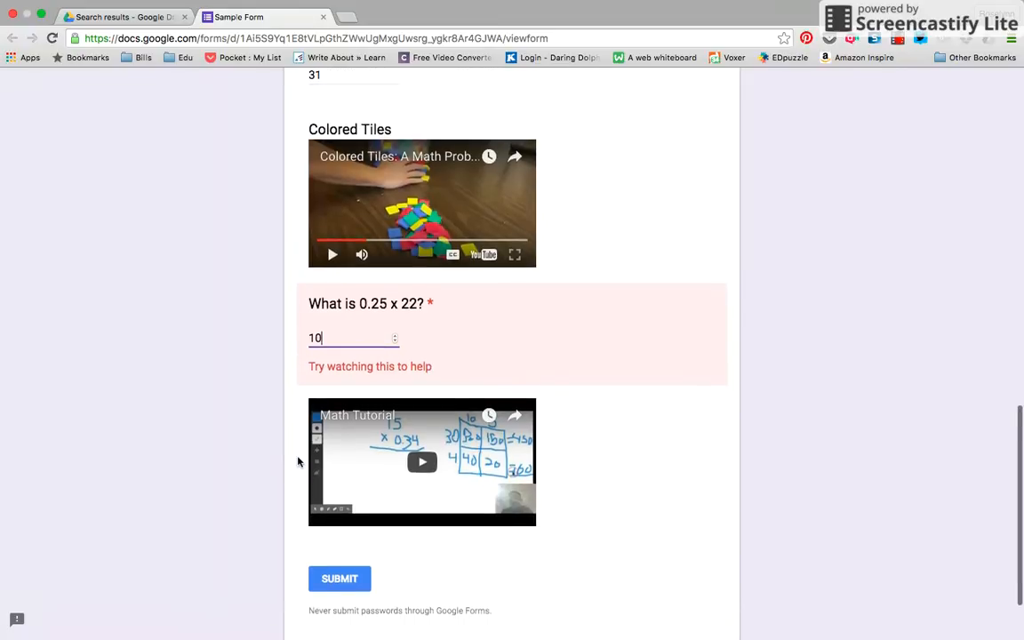
{"action": "scroll", "coordinate": [297, 459], "scroll_direction": "down", "scroll_amount": 1}
{"action": "left_click", "coordinate": [336, 516]}
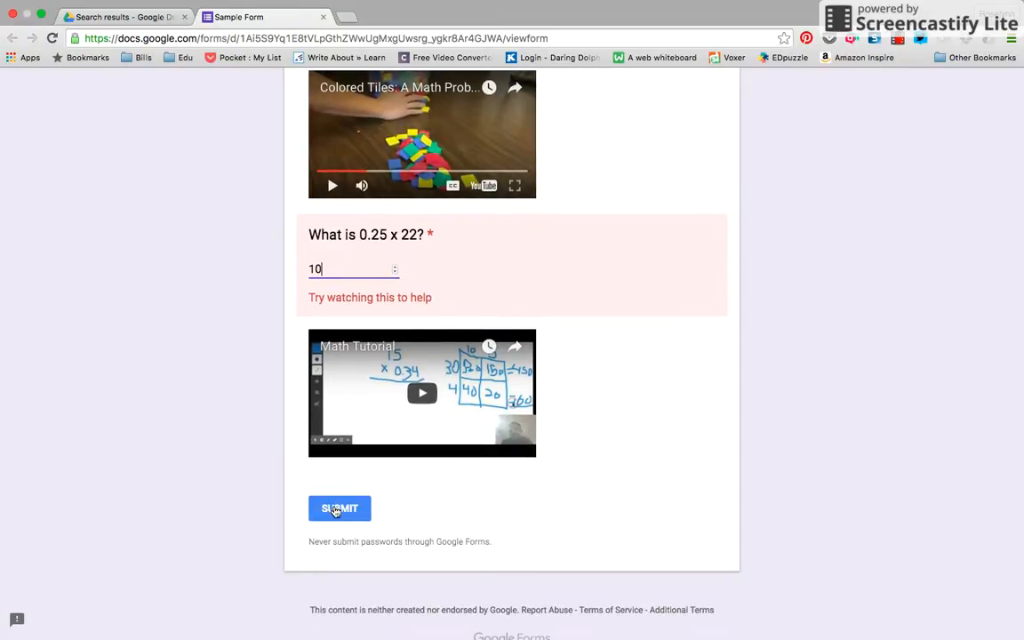
Try other wrong answers to the 0.25 x 22 question and attempt to submit the form again
{"action": "type", "text": "5"}
{"action": "key", "text": "BackSpace"}
{"action": "key", "text": "BackSpace"}
{"action": "type", "text": "20"}
{"action": "left_click", "coordinate": [354, 514]}
{"action": "key", "text": "BackSpace"}
{"action": "type", "text": "25"}
Replace the answer to the 0.25 x 22 question with 5.5 and submit the form
{"action": "key", "text": "BackSpace"}
{"action": "key", "text": "BackSpace"}
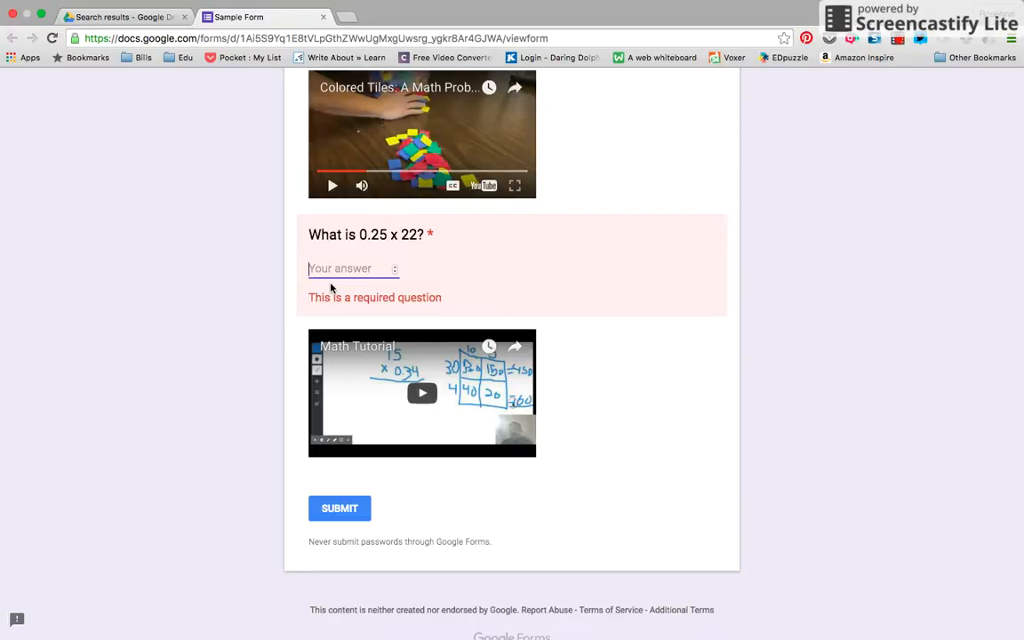
{"action": "type", "text": "5.5"}
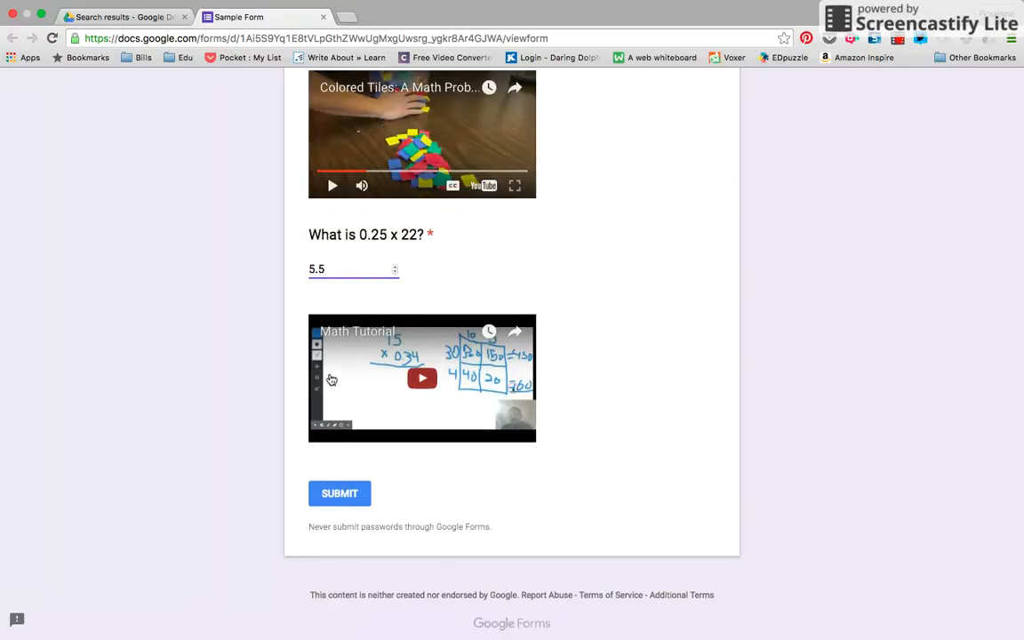
{"action": "left_click", "coordinate": [349, 491]}
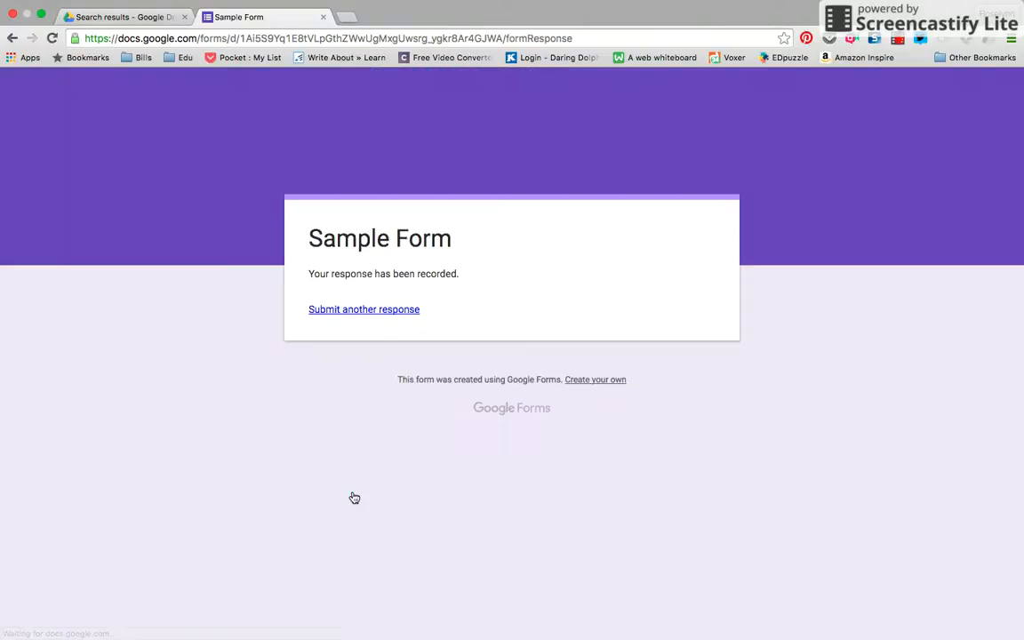
Close the submitted form and create a new blank Google Form from Google Drive
{"action": "left_click", "coordinate": [323, 17]}
{"action": "left_click", "coordinate": [60, 177]}
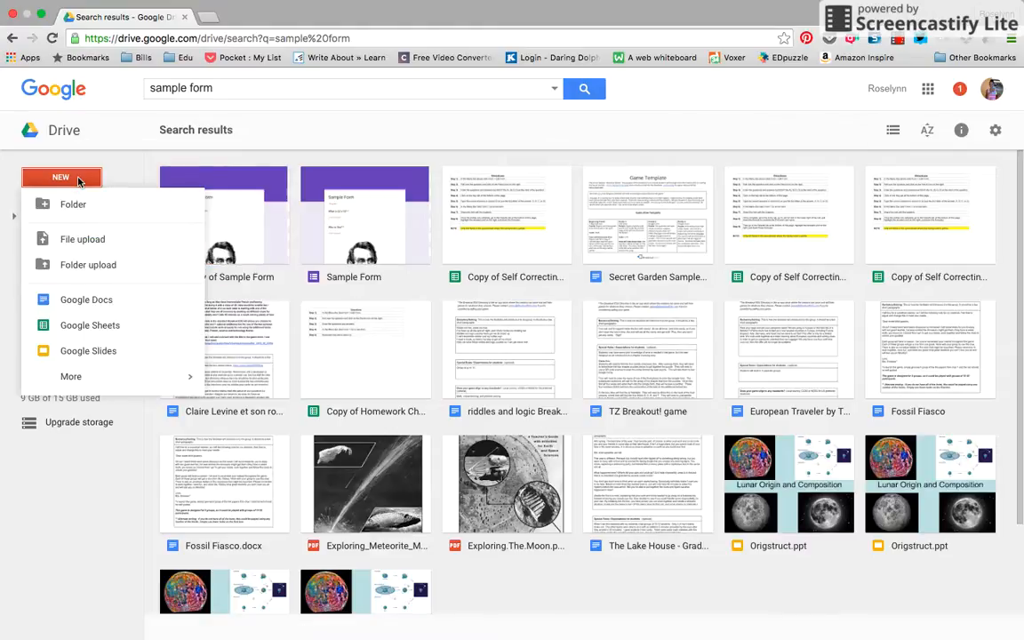
{"action": "mouse_move", "coordinate": [107, 376]}
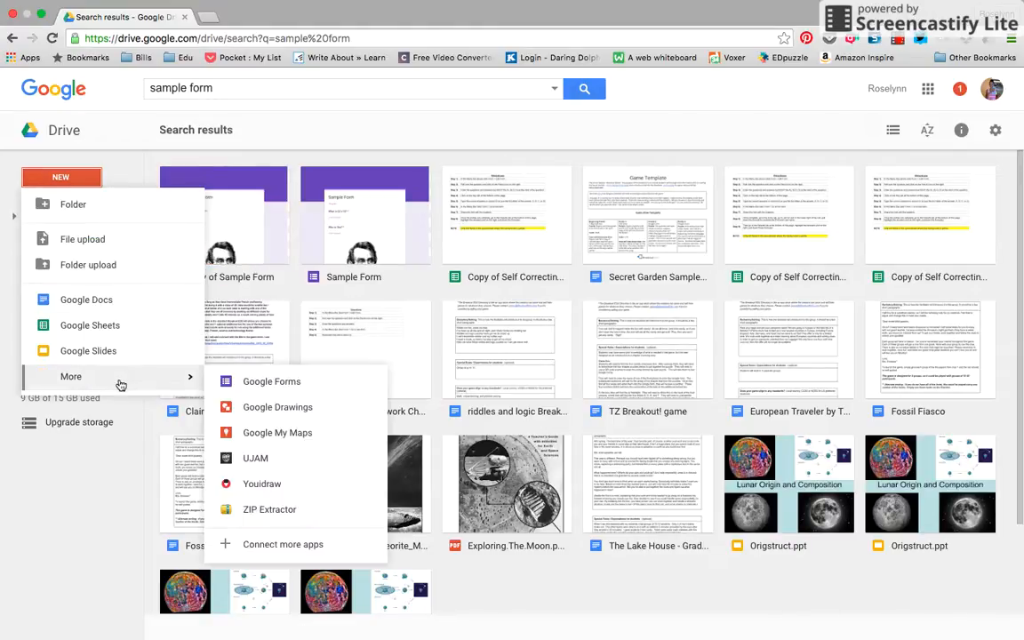
{"action": "left_click", "coordinate": [268, 383]}
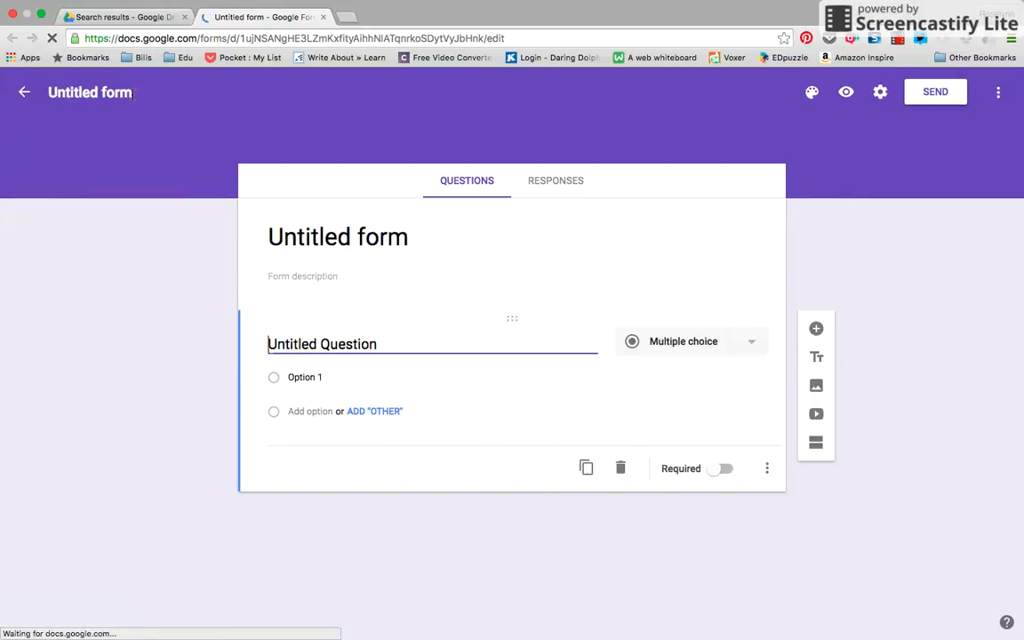
Rename the untitled form as "Test Form" and apply the same name to its displayed title
{"action": "type", "text": "Test Fo"}
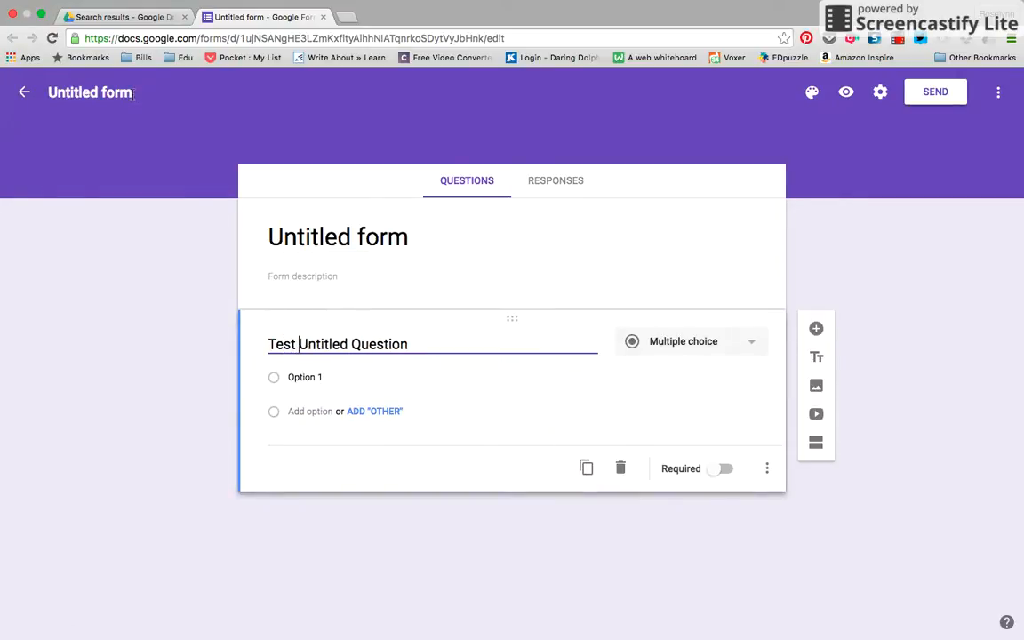
{"action": "type", "text": "rm"}
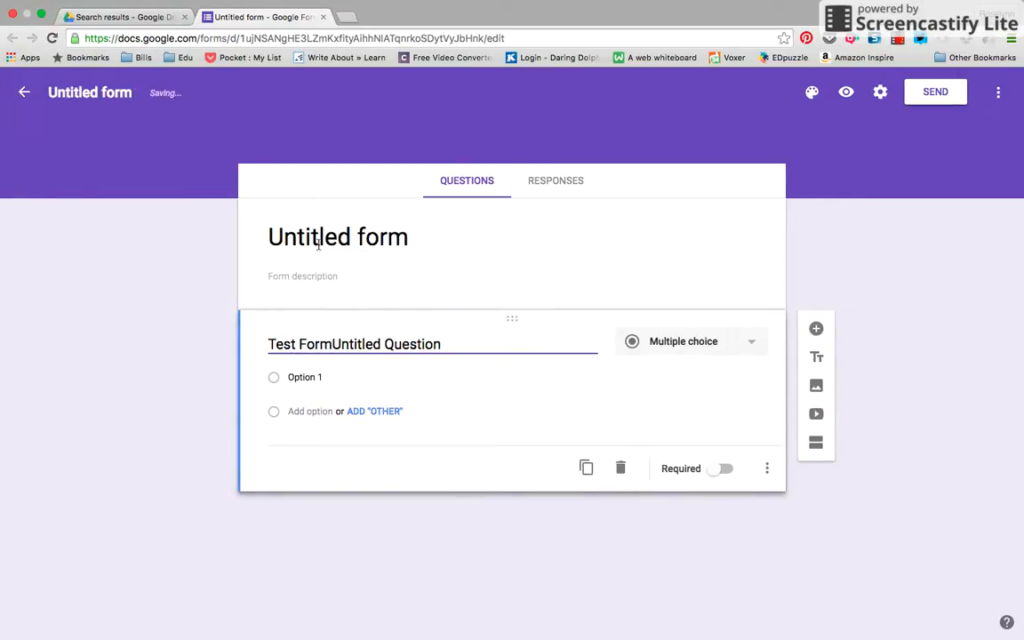
{"action": "left_click", "coordinate": [129, 96]}
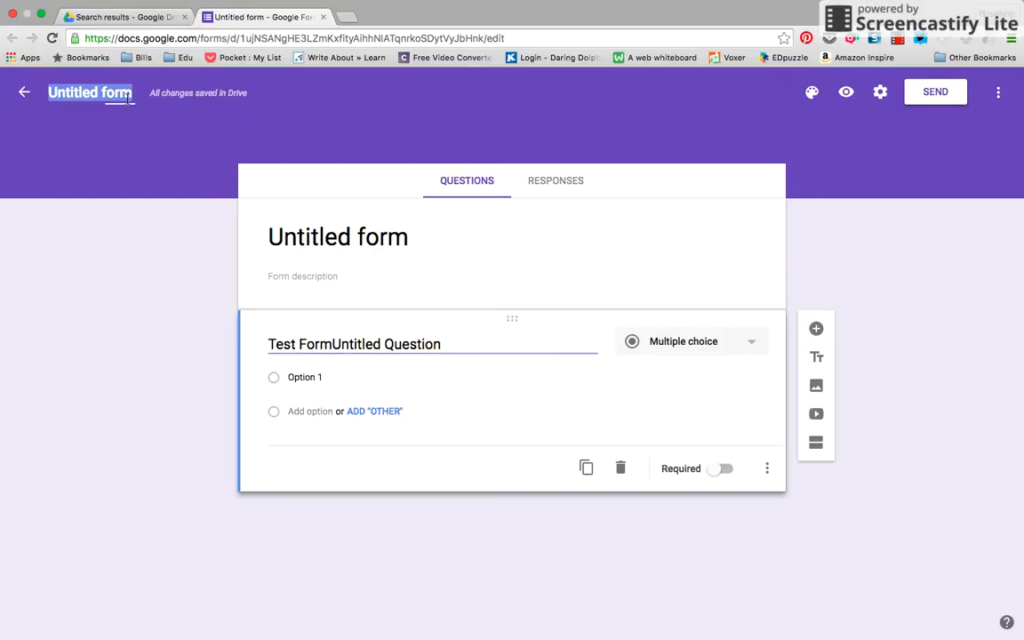
{"action": "type", "text": "Test Form"}
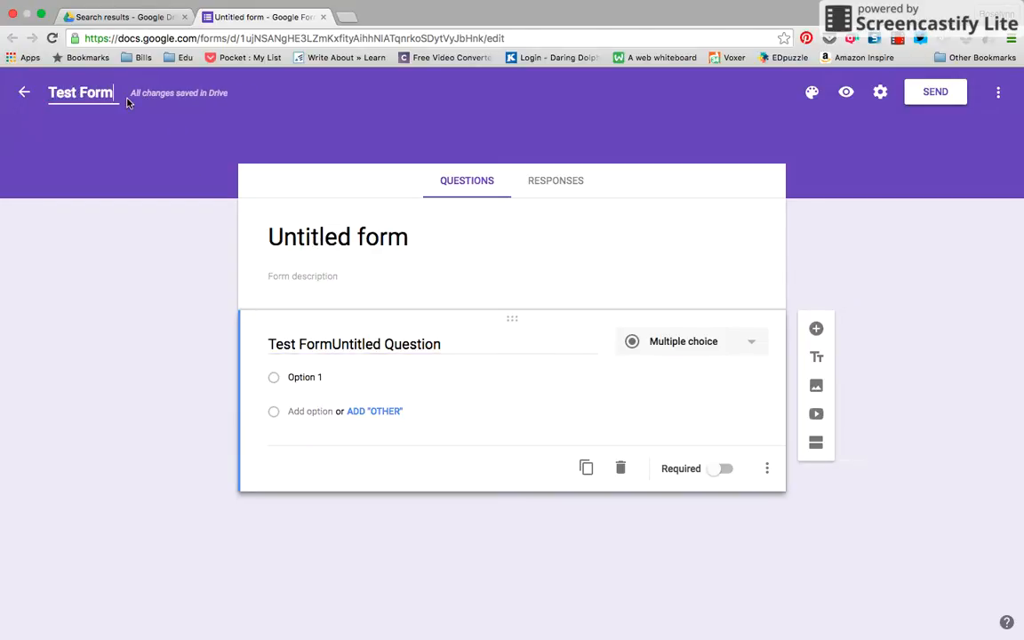
{"action": "left_click", "coordinate": [308, 236]}
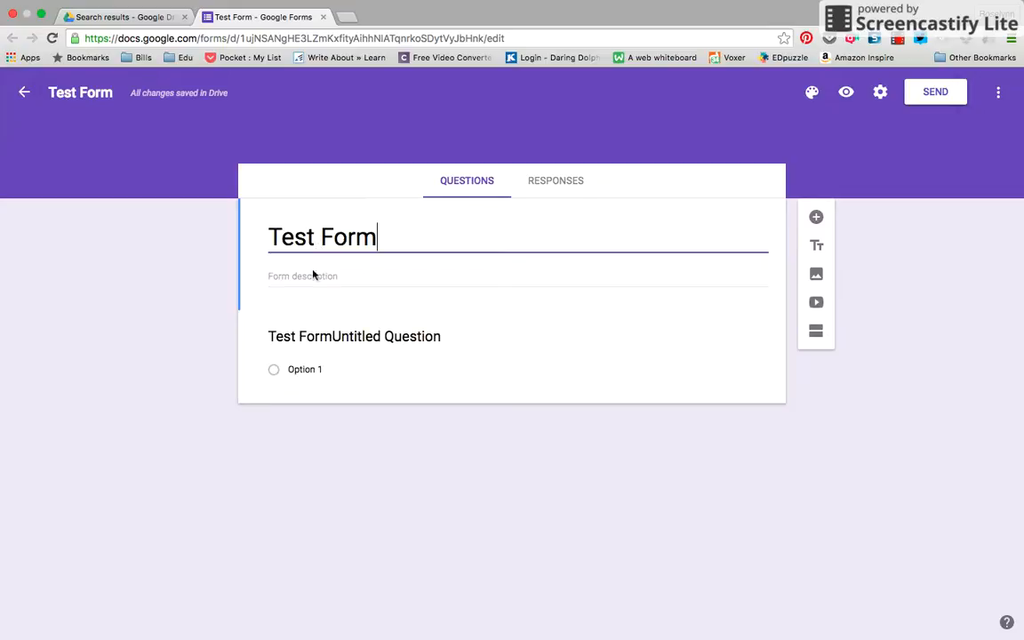
Change the first question to the Short answer type and replace its text with "What is 5 x 5?"
{"action": "left_click", "coordinate": [391, 357]}
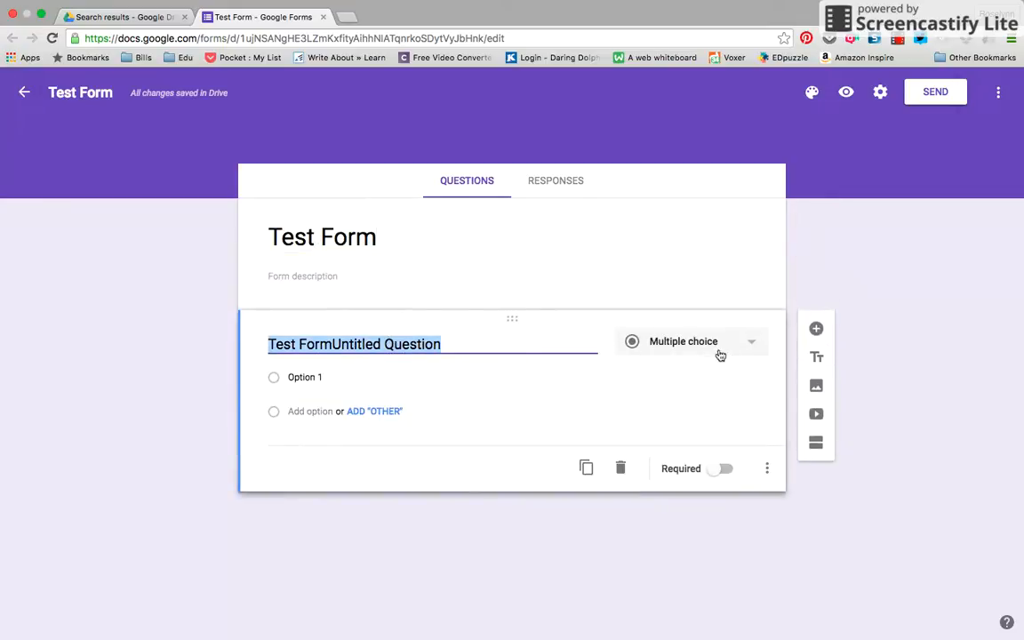
{"action": "left_click", "coordinate": [752, 348]}
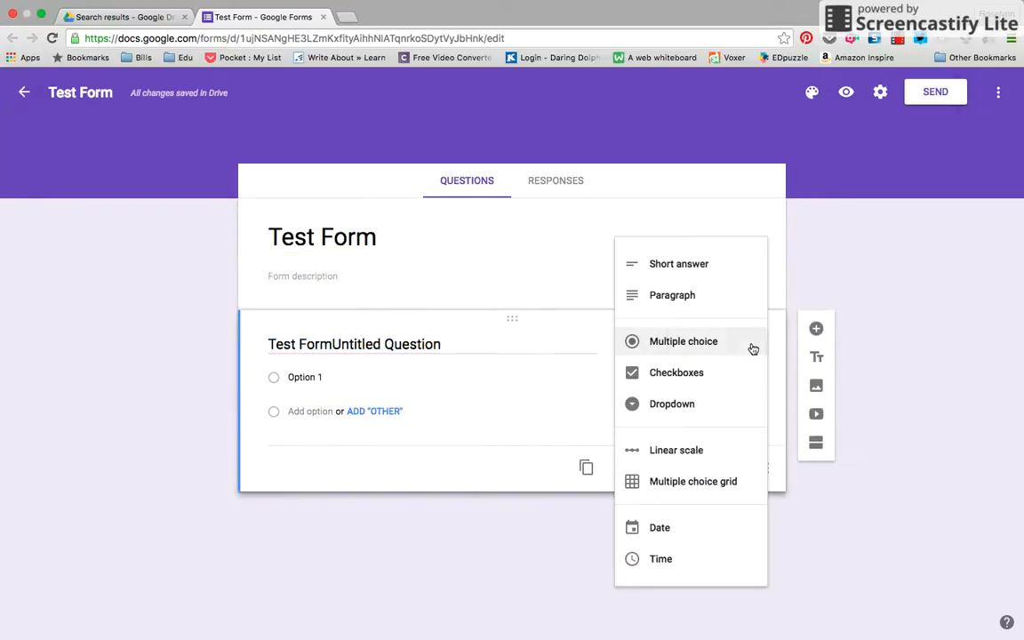
{"action": "left_click", "coordinate": [727, 272]}
{"action": "triple_click", "coordinate": [484, 348]}
{"action": "key", "text": "BackSpace"}
{"action": "type", "text": "What i"}
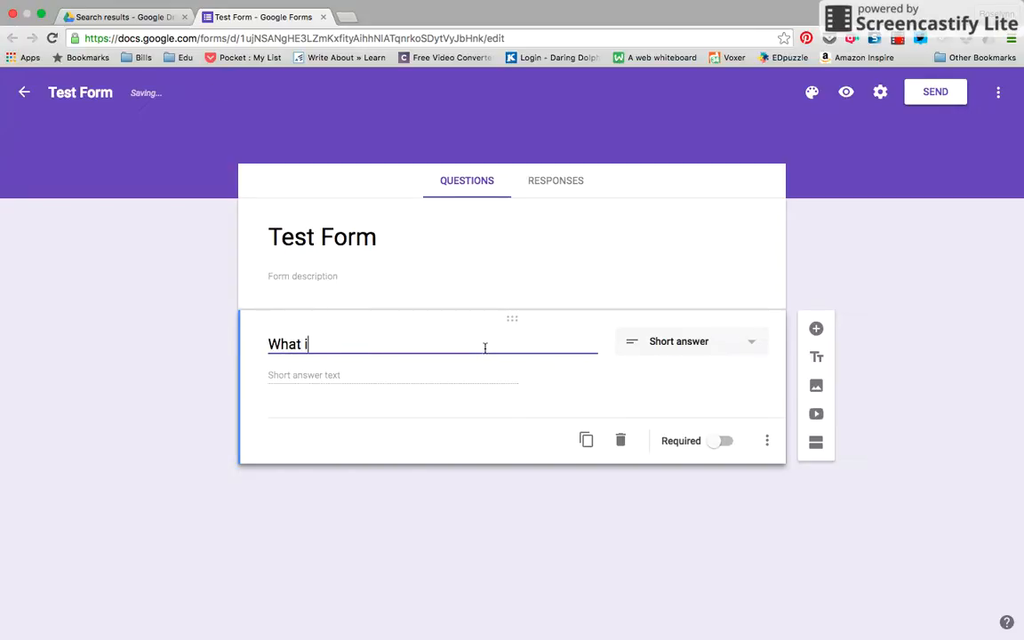
{"action": "type", "text": "s 5 x 5?"}
Add data validation to the "What is 5 x 5?" question requiring a number equal to 25
{"action": "left_click", "coordinate": [768, 444]}
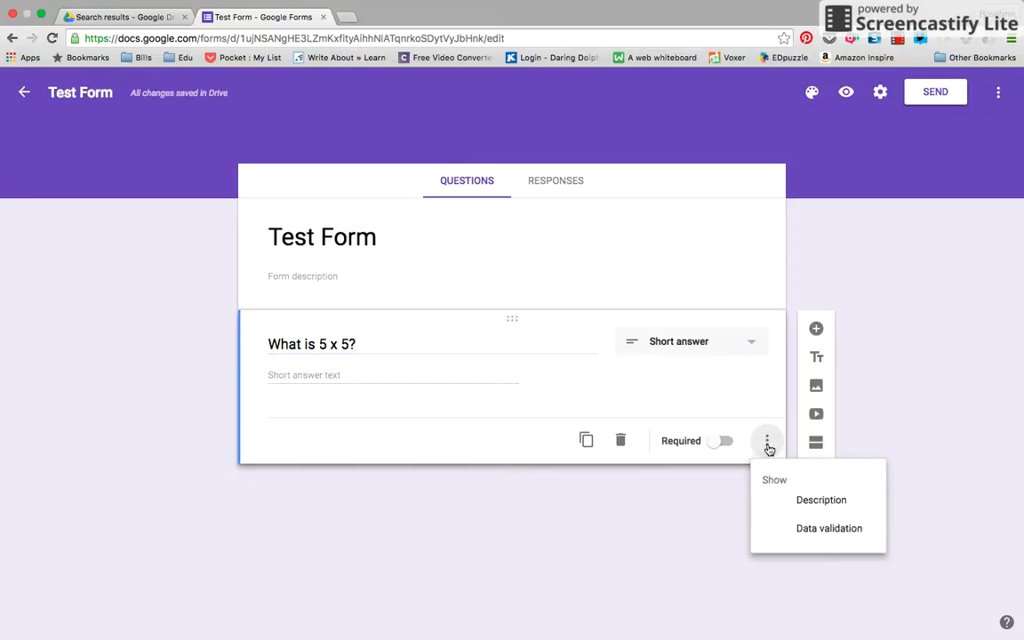
{"action": "left_click", "coordinate": [787, 530]}
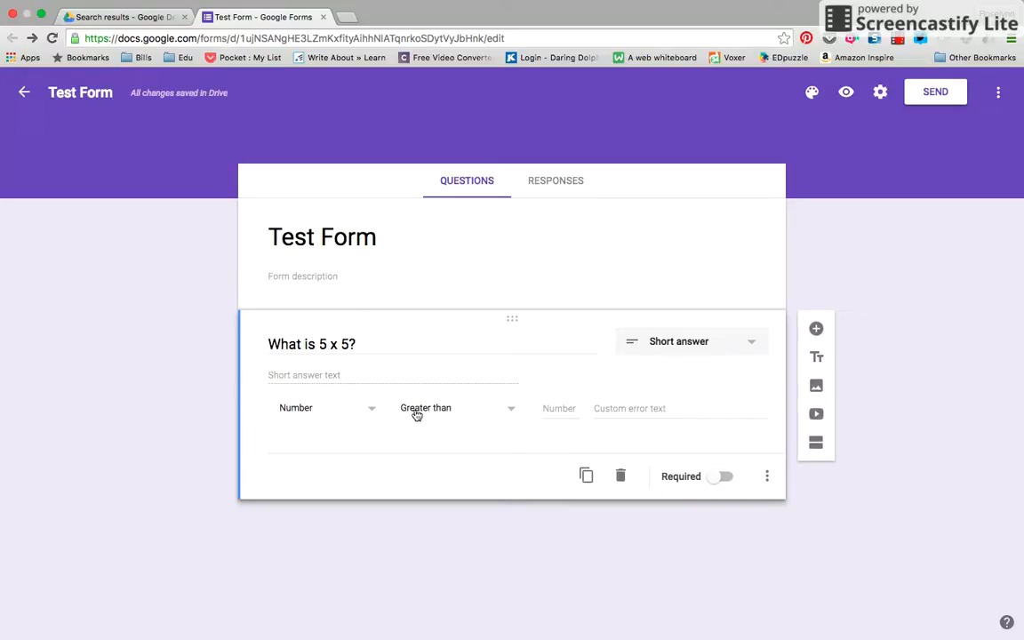
{"action": "left_click", "coordinate": [507, 411]}
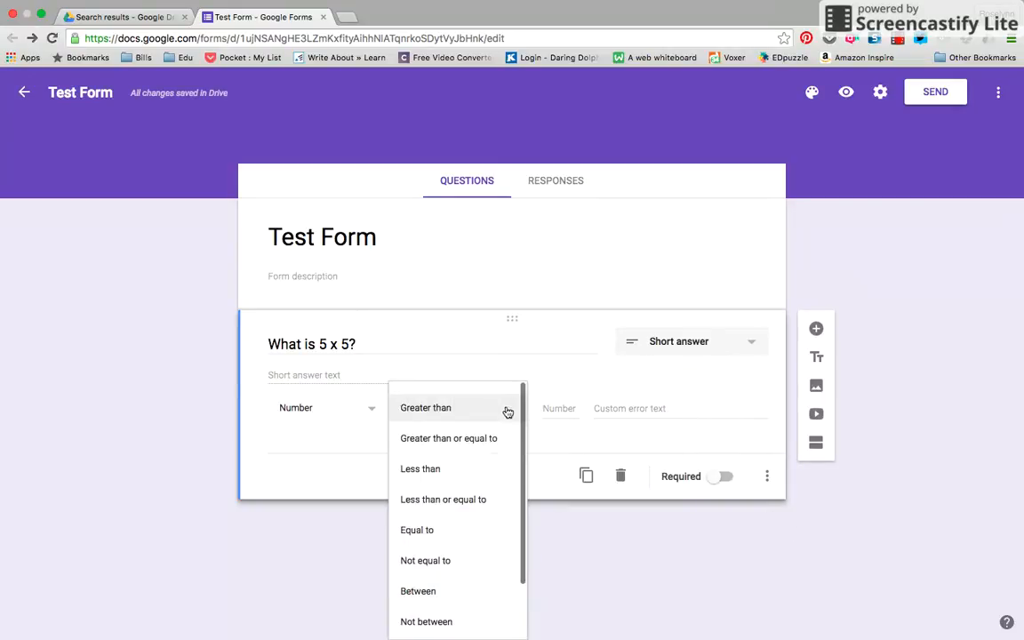
{"action": "left_click", "coordinate": [482, 532]}
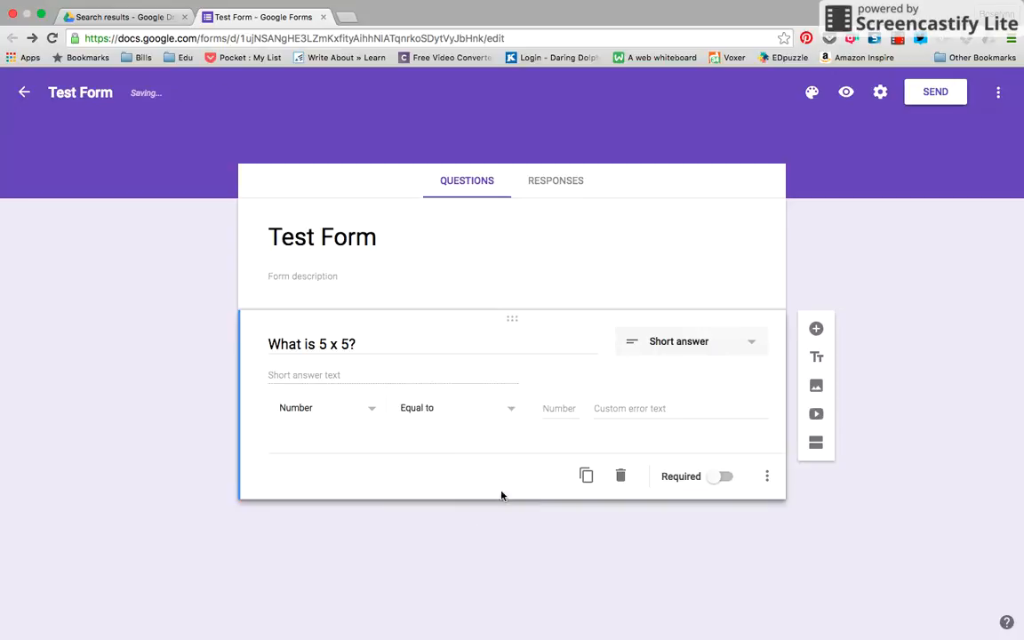
{"action": "left_click", "coordinate": [571, 411]}
{"action": "type", "text": "25"}
{"action": "left_click", "coordinate": [668, 410]}
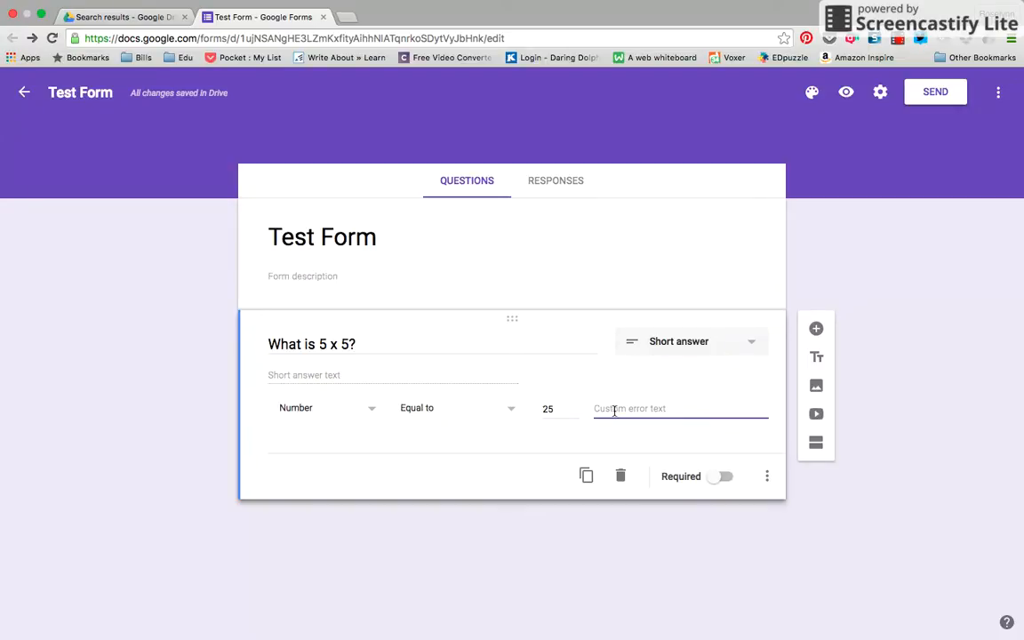
Preview the form, test the 5 x 5 question with the answer 10, and close the preview without submitting
{"action": "left_click", "coordinate": [845, 91]}
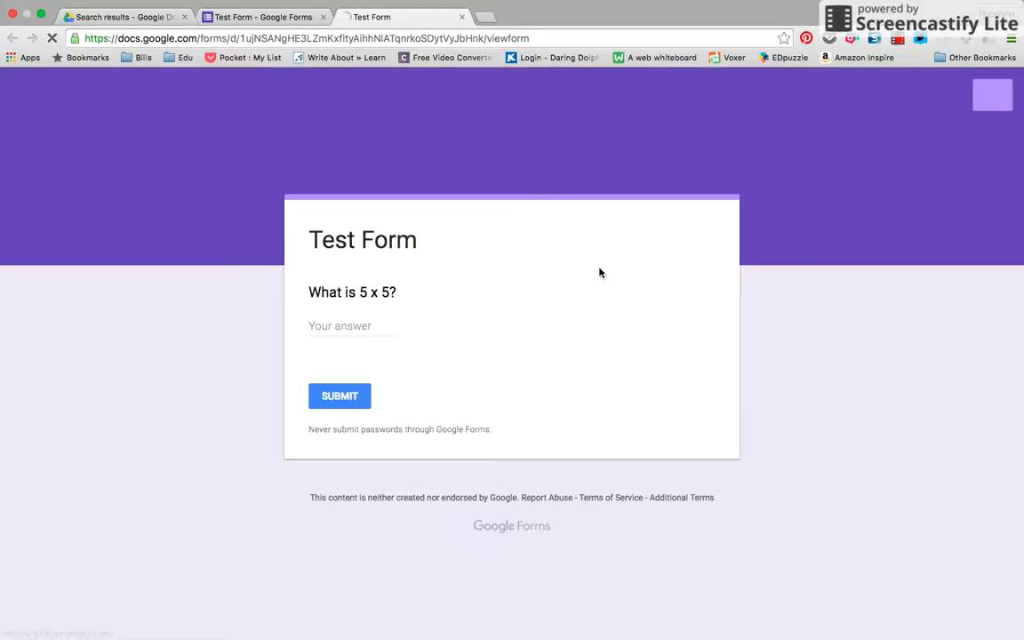
{"action": "left_click", "coordinate": [369, 325]}
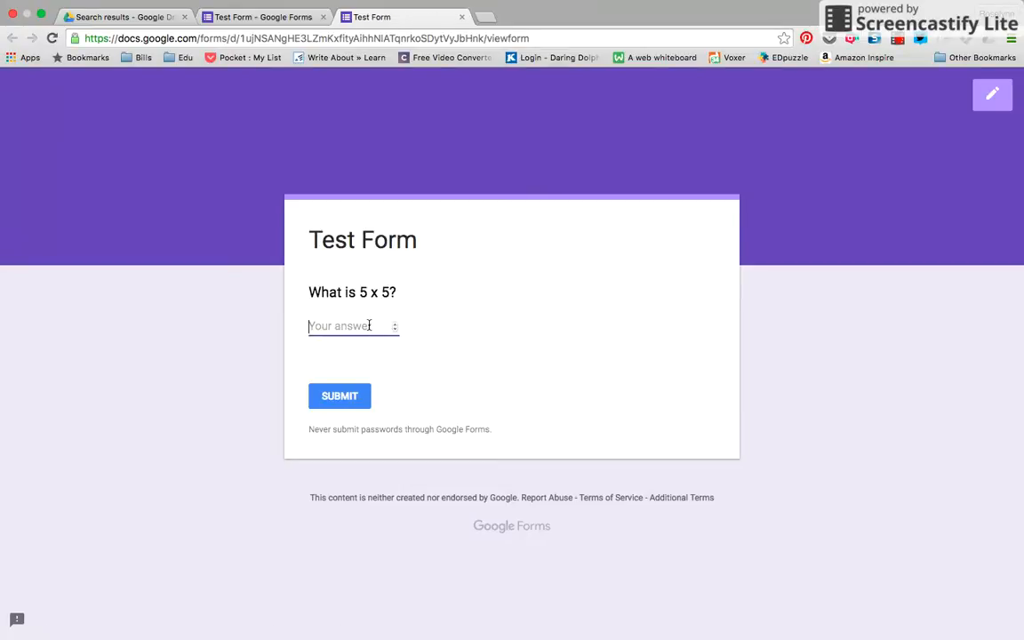
{"action": "type", "text": "10"}
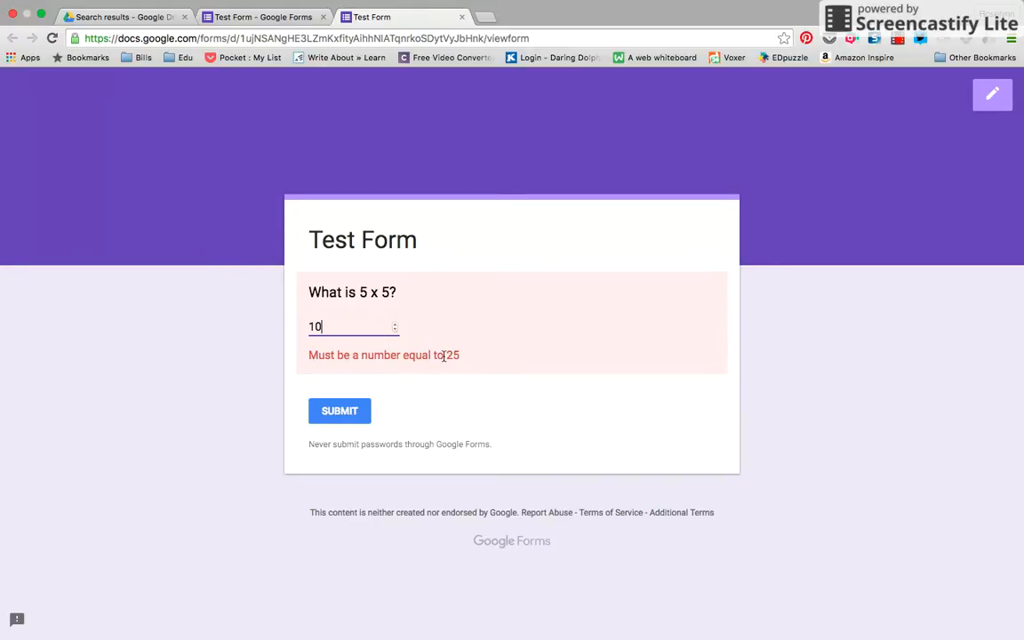
{"action": "left_click", "coordinate": [462, 17]}
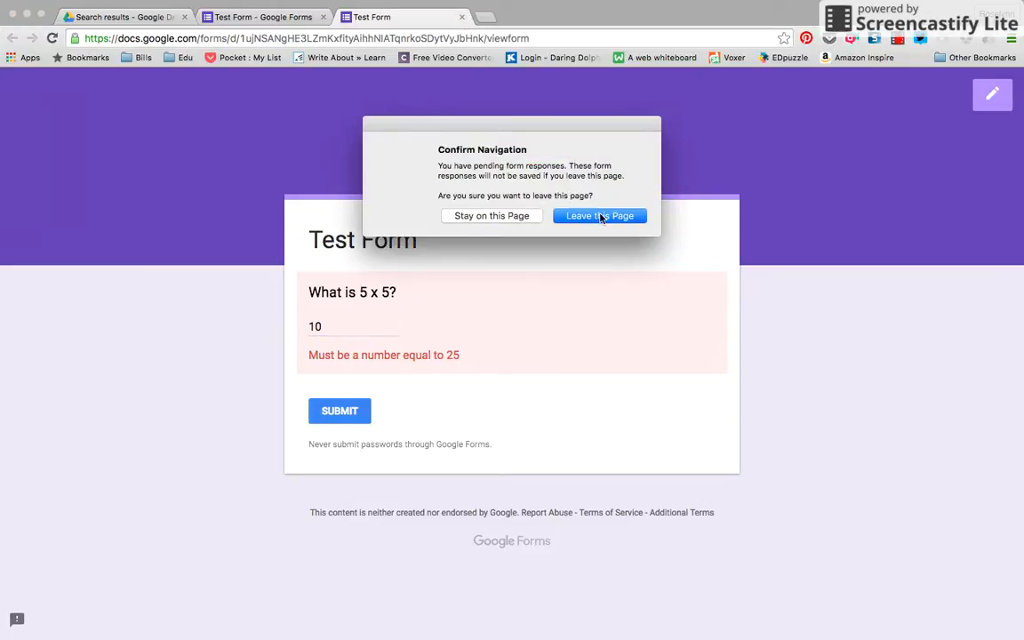
{"action": "left_click", "coordinate": [600, 217]}
Set the 5 x 5 question's custom error text to "Try again!" and make the question required
{"action": "left_click", "coordinate": [598, 412]}
{"action": "type", "text": "Try ag"}
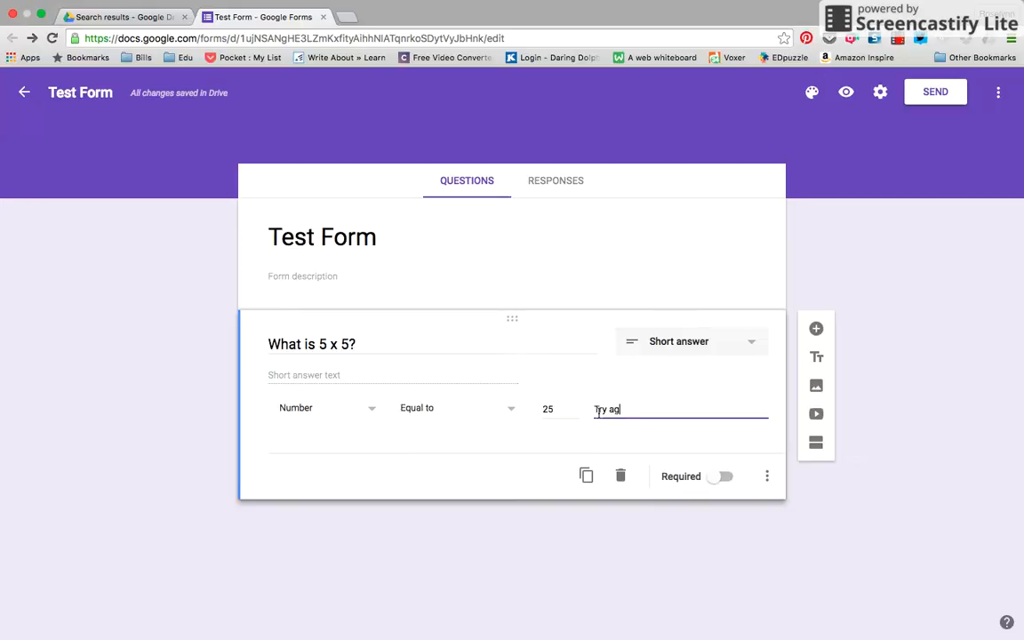
{"action": "type", "text": "ain!"}
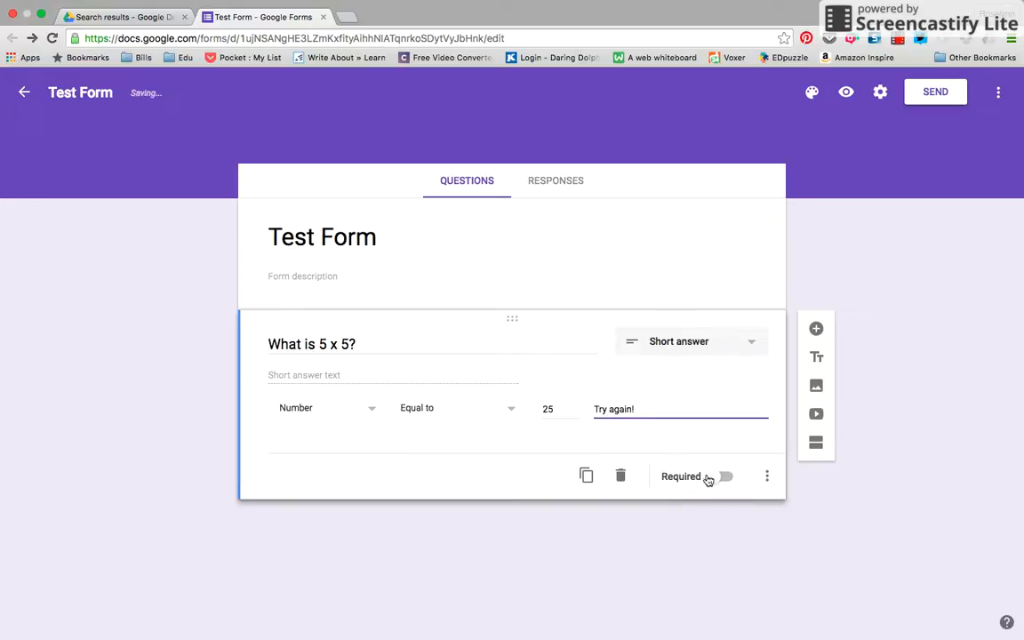
{"action": "left_click", "coordinate": [711, 478]}
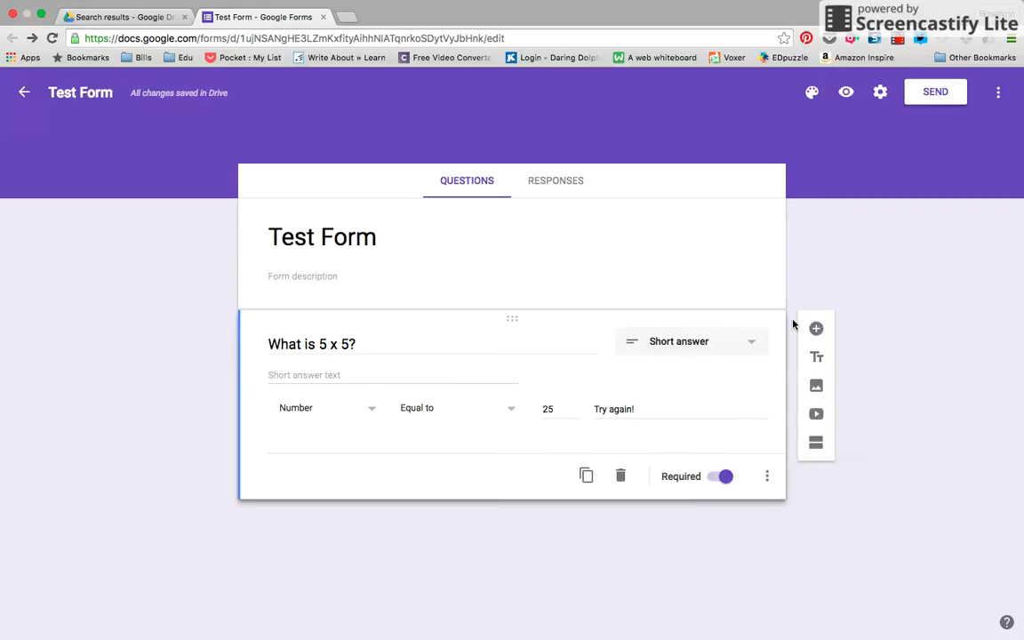
Add a second question below the 5 x 5 question and change it to the Short answer type
{"action": "left_click", "coordinate": [816, 330]}
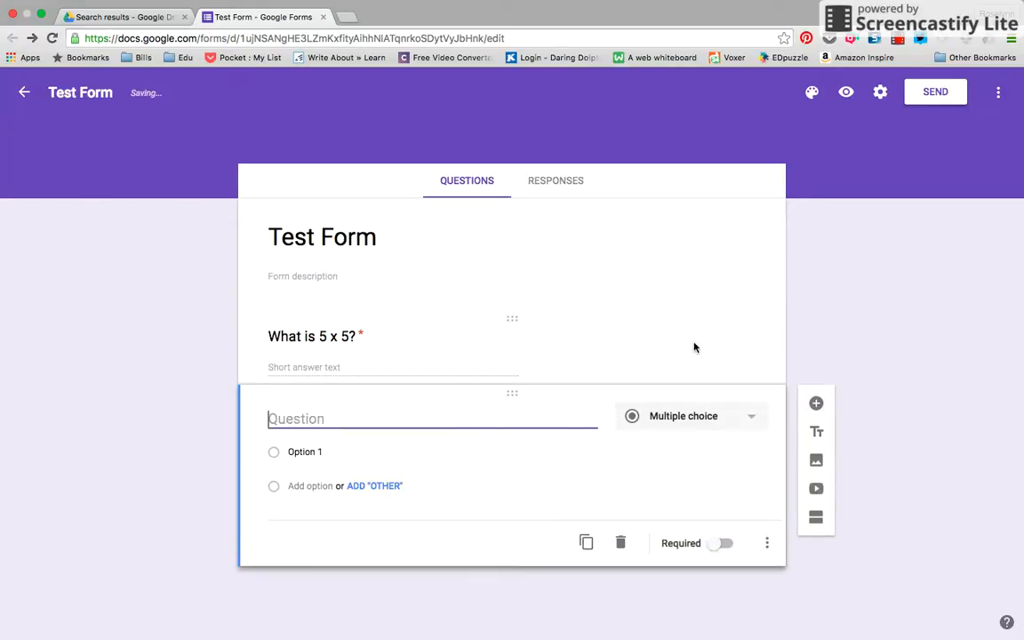
{"action": "left_click", "coordinate": [746, 420]}
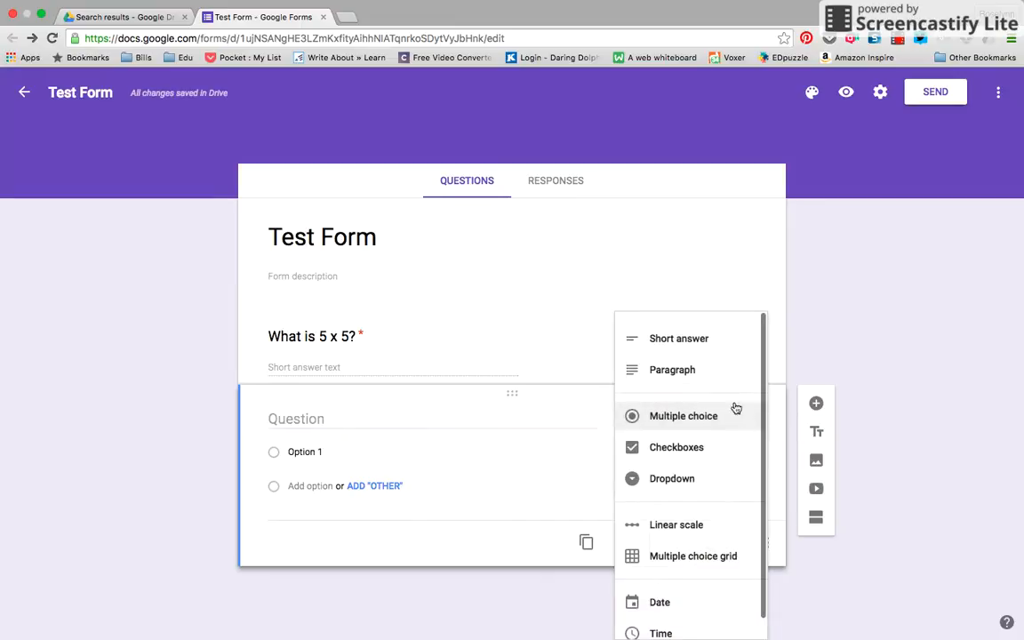
{"action": "left_click", "coordinate": [697, 349]}
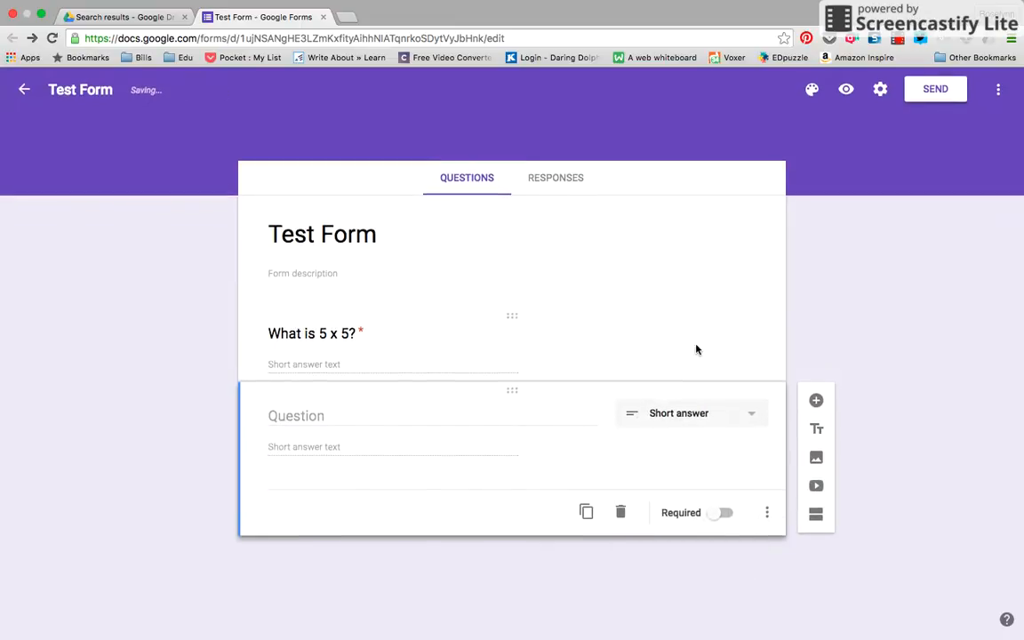
{"action": "left_click", "coordinate": [480, 425]}
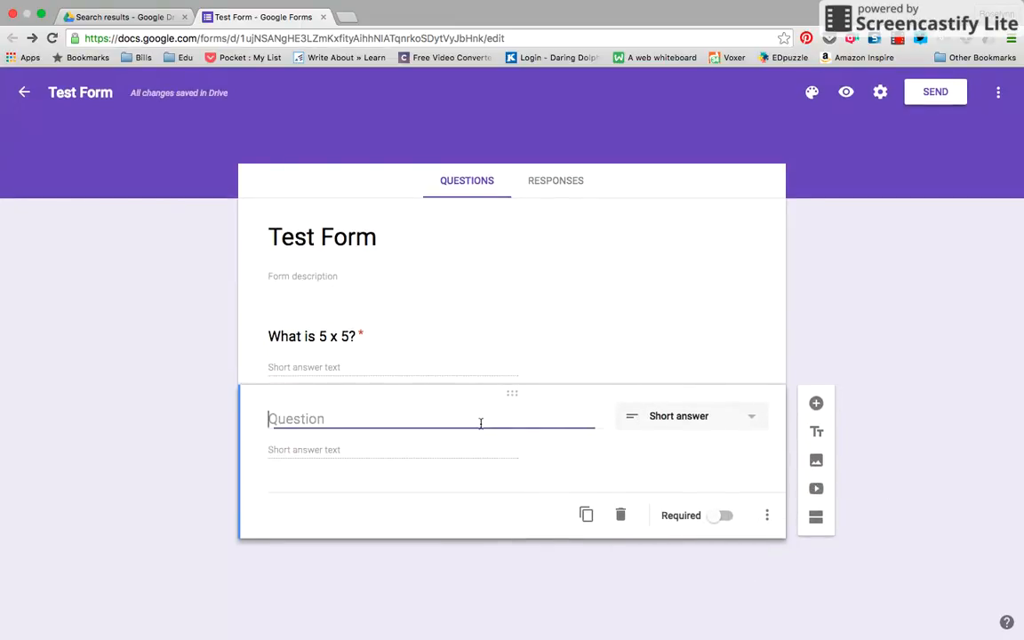
Search Google images for "Alex Gordon" and insert the second result, the player holding a bat, into the form
{"action": "left_click", "coordinate": [816, 461]}
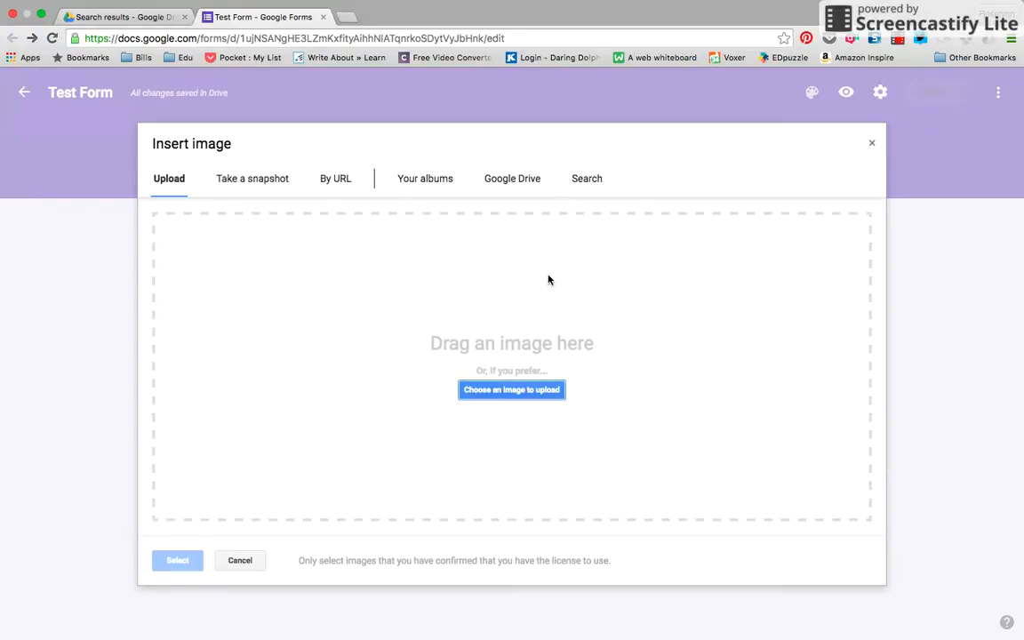
{"action": "left_click", "coordinate": [581, 180]}
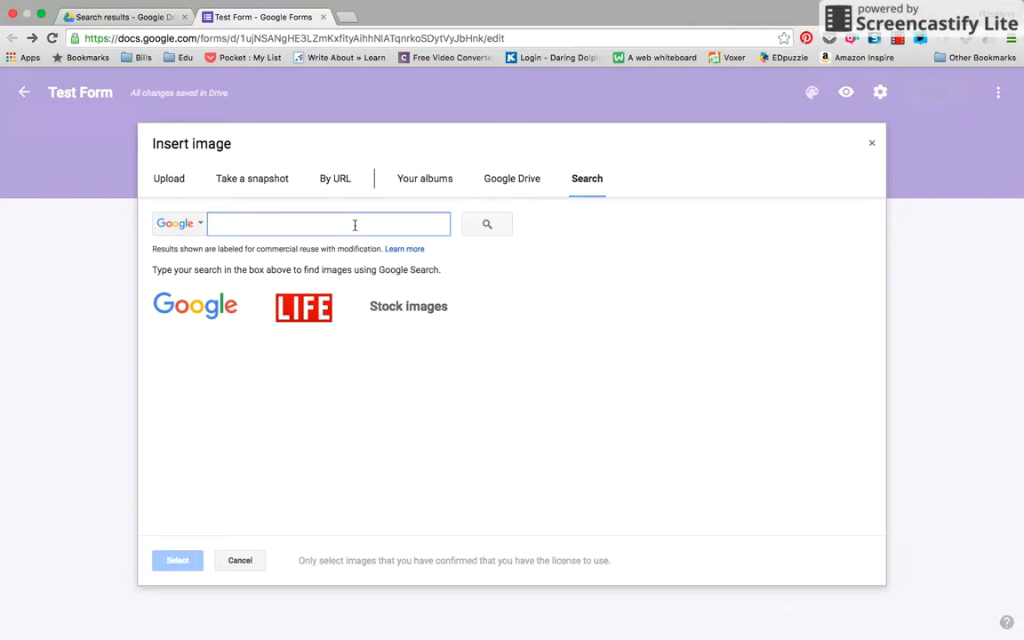
{"action": "type", "text": "Alex Gordon"}
{"action": "key", "text": "Return"}
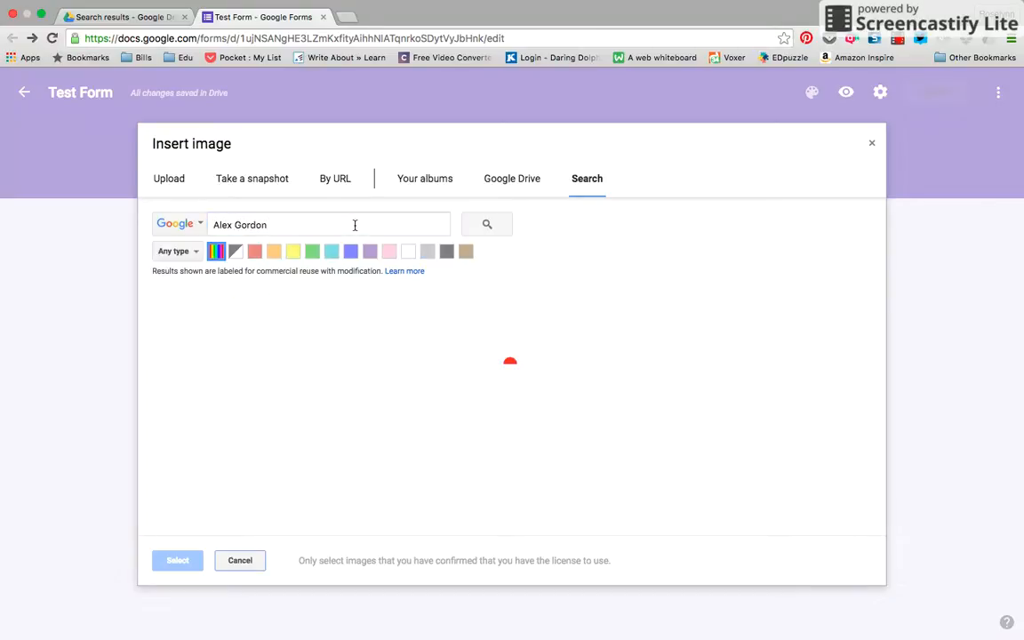
{"action": "left_click", "coordinate": [302, 324]}
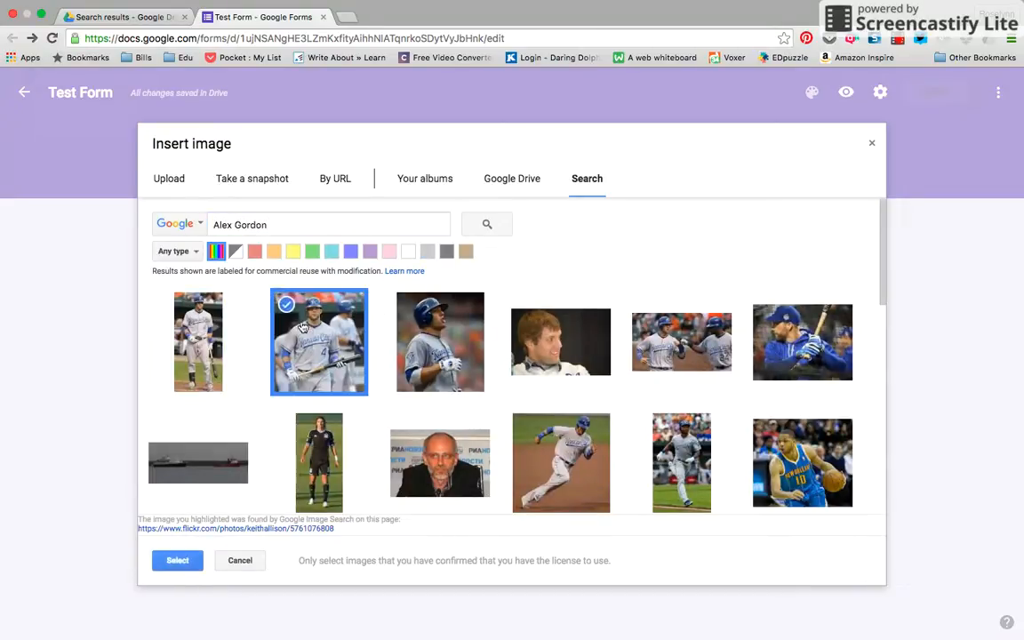
{"action": "left_click", "coordinate": [180, 560]}
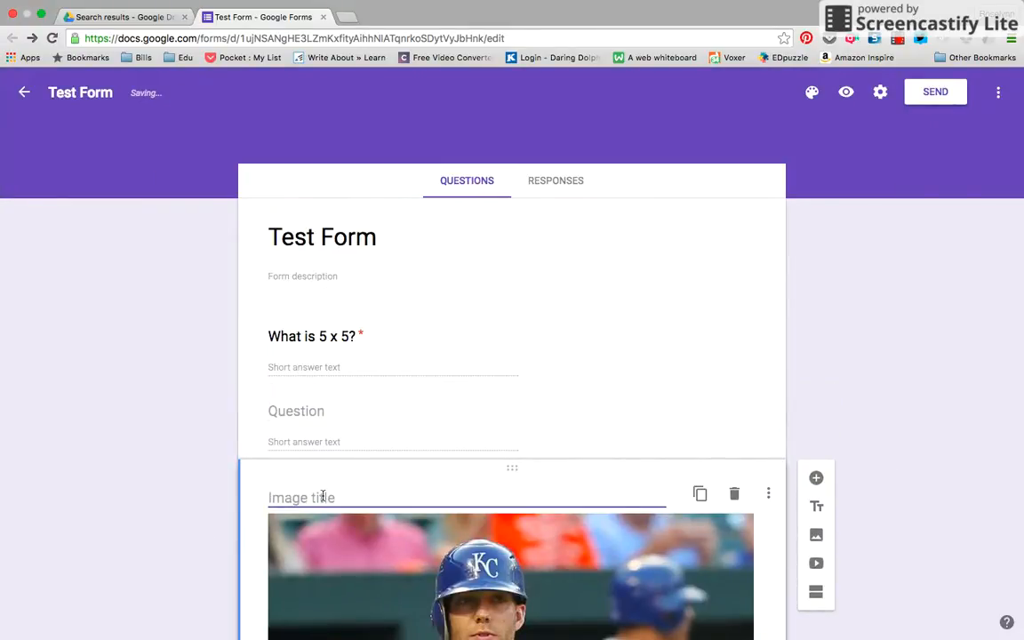
Enter "Who is this famous baseball player?" as the second question's text and make it required
{"action": "left_click", "coordinate": [324, 414]}
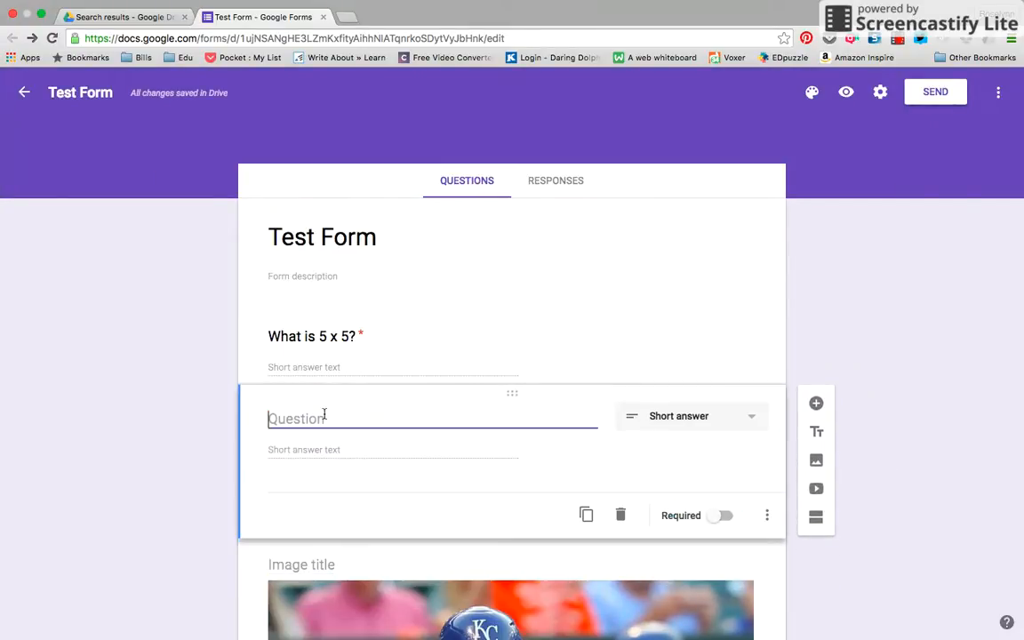
{"action": "type", "text": "Who is this famous ba"}
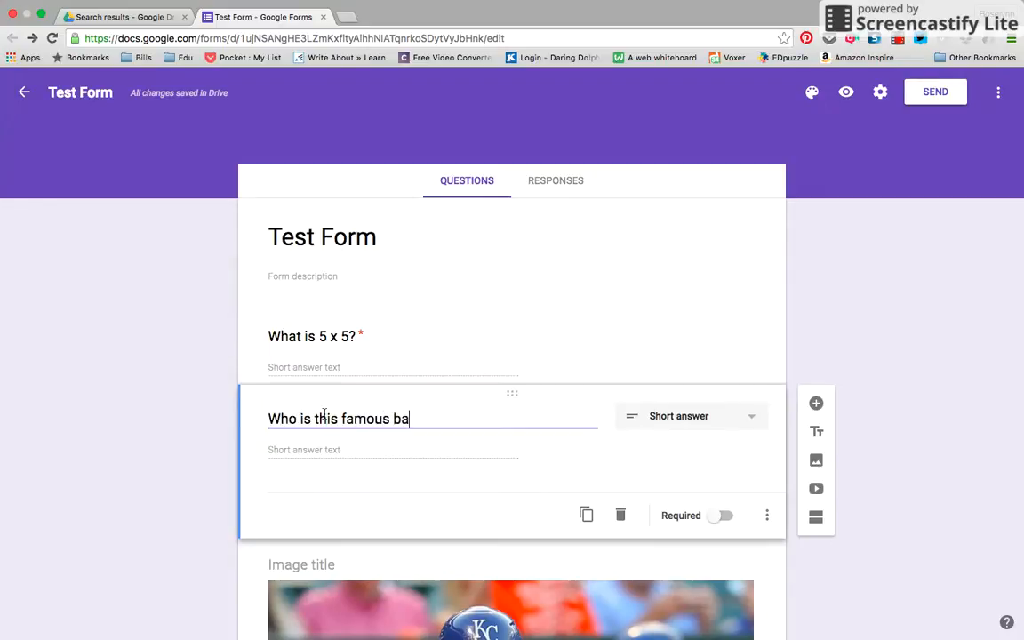
{"action": "type", "text": "seball player?"}
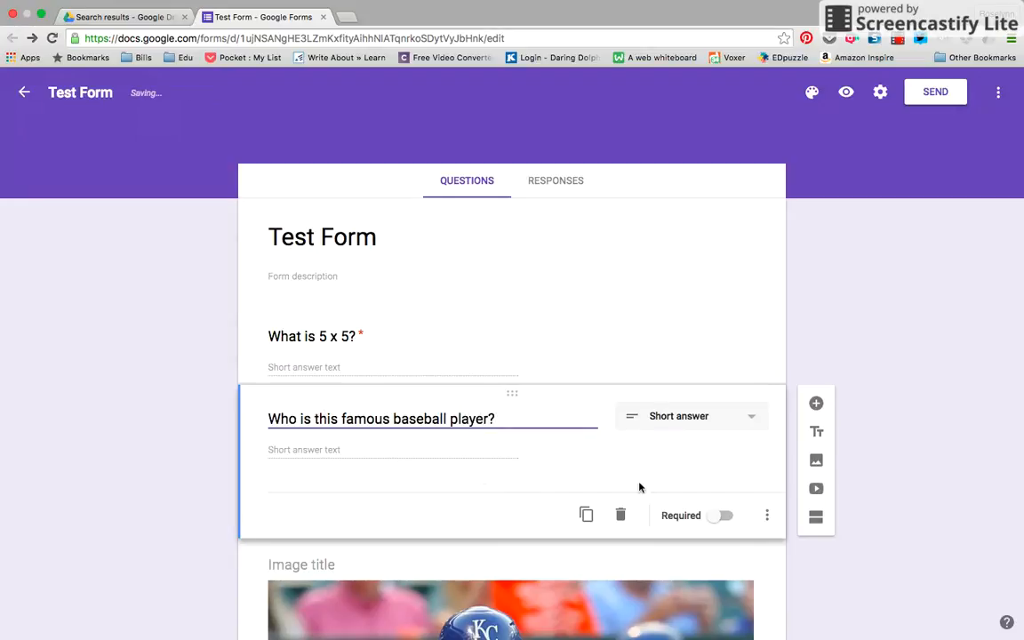
{"action": "left_click", "coordinate": [716, 515]}
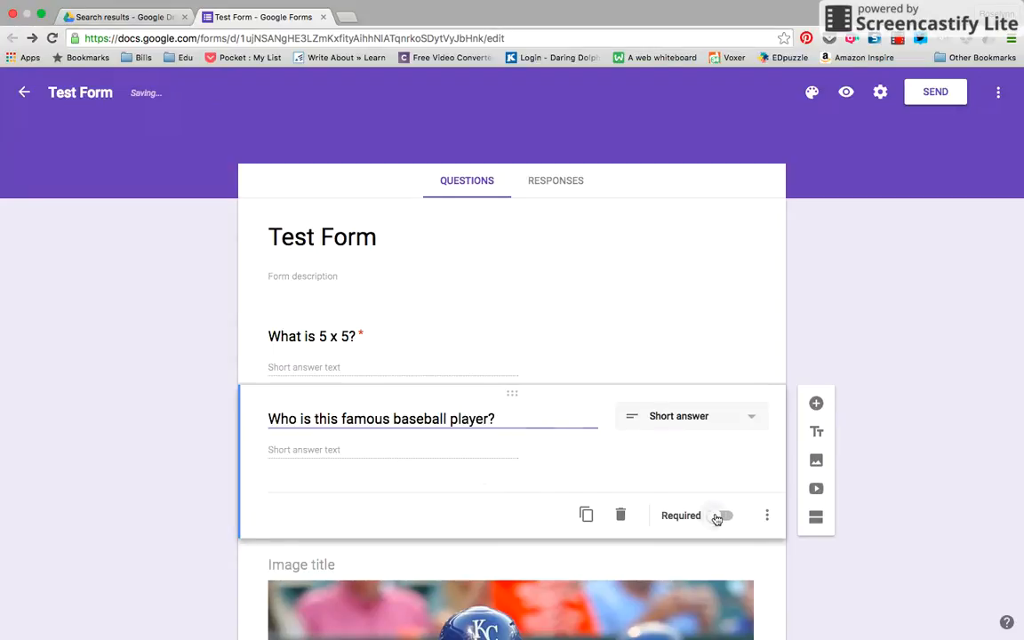
Add data validation to the baseball player question requiring text that contains "Alex Gordon"
{"action": "left_click", "coordinate": [768, 517]}
{"action": "left_click", "coordinate": [784, 603]}
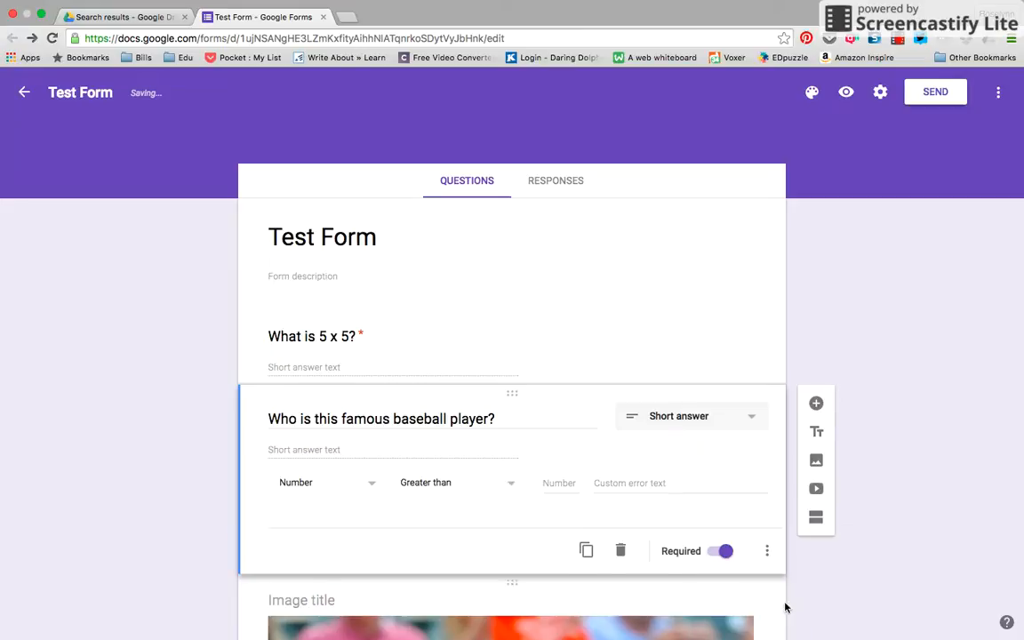
{"action": "left_click", "coordinate": [374, 487]}
{"action": "left_click", "coordinate": [365, 514]}
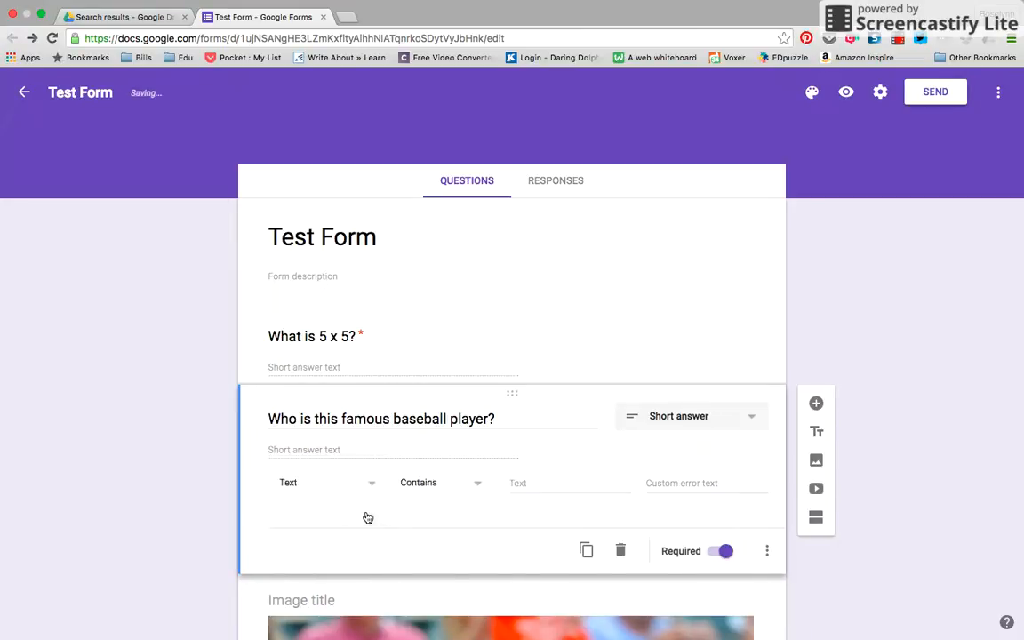
{"action": "left_click", "coordinate": [519, 482]}
{"action": "type", "text": "Alex Gordon"}
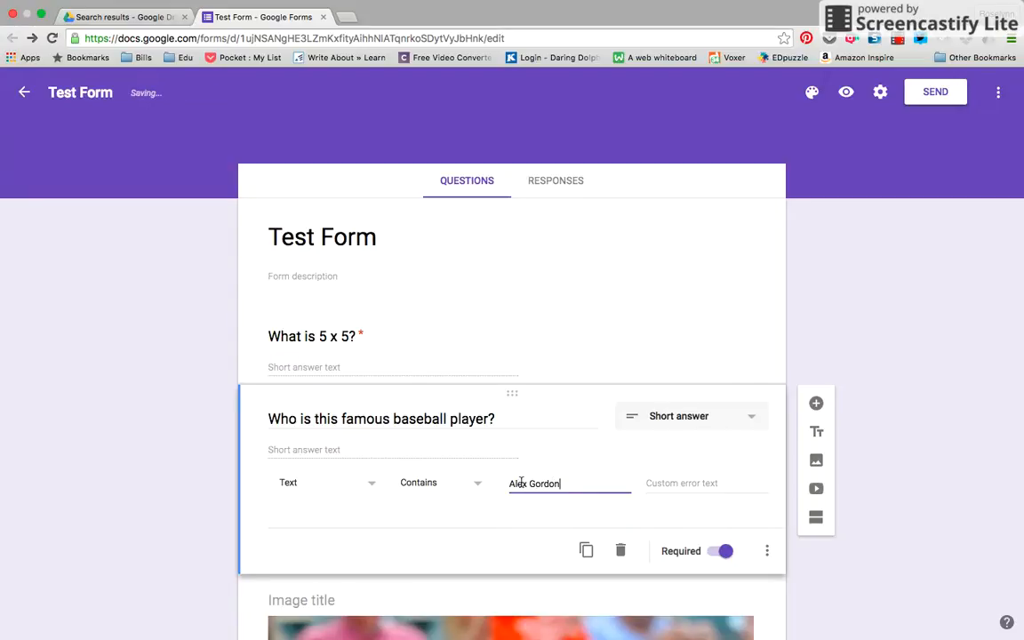
Set the baseball player question's custom error text to "Hint: He is the greatest left fielder in MLB"
{"action": "left_click", "coordinate": [655, 487]}
{"action": "scroll", "coordinate": [655, 491], "scroll_direction": "down", "scroll_amount": 3}
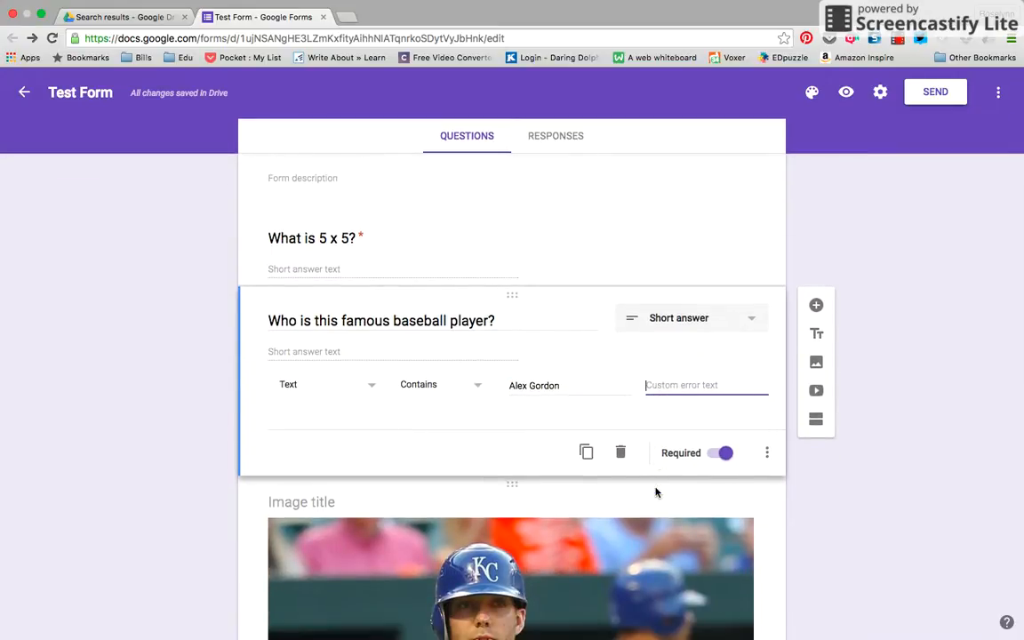
{"action": "type", "text": "Hint: He"}
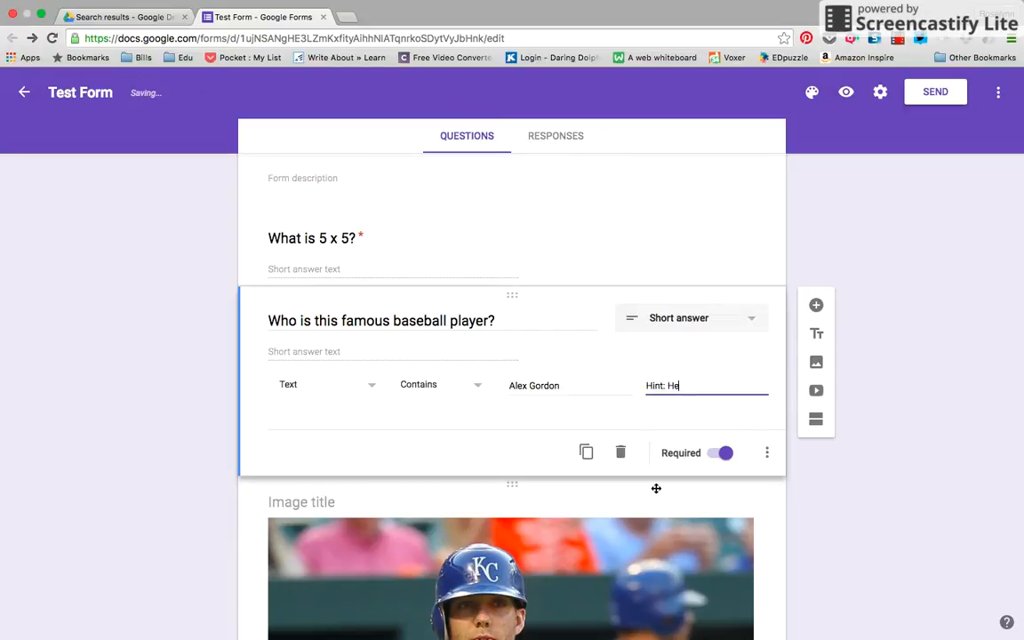
{"action": "type", "text": " is the grea"}
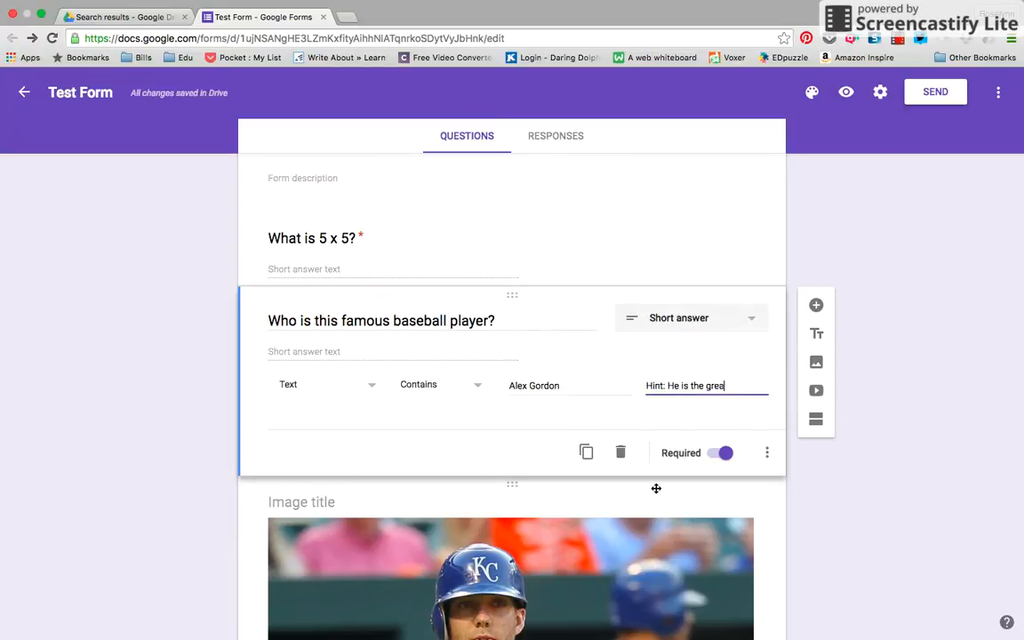
{"action": "type", "text": "test left fielder in"}
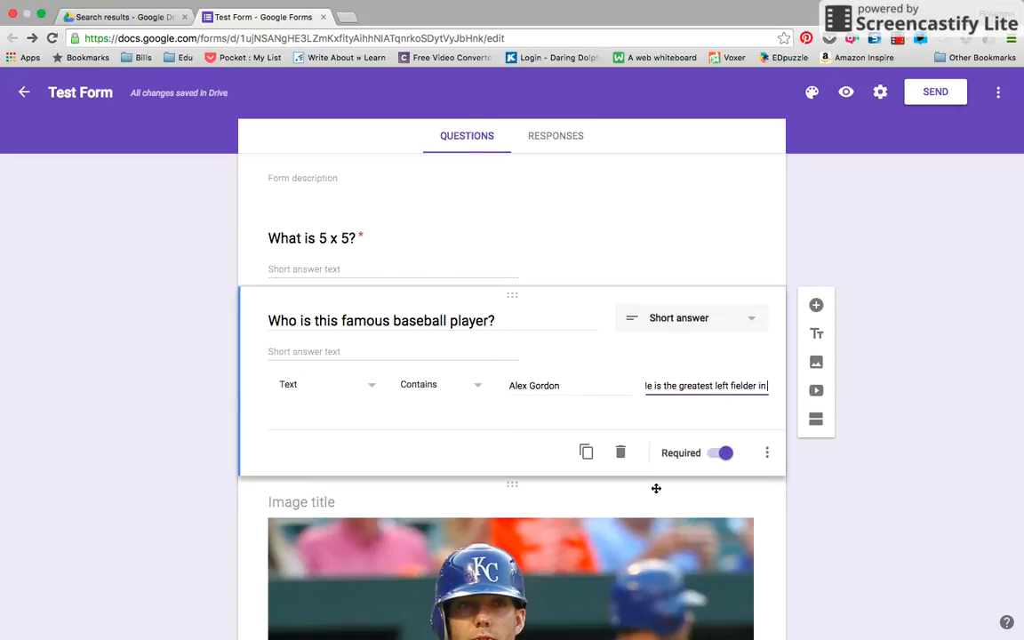
{"action": "type", "text": " MLB"}
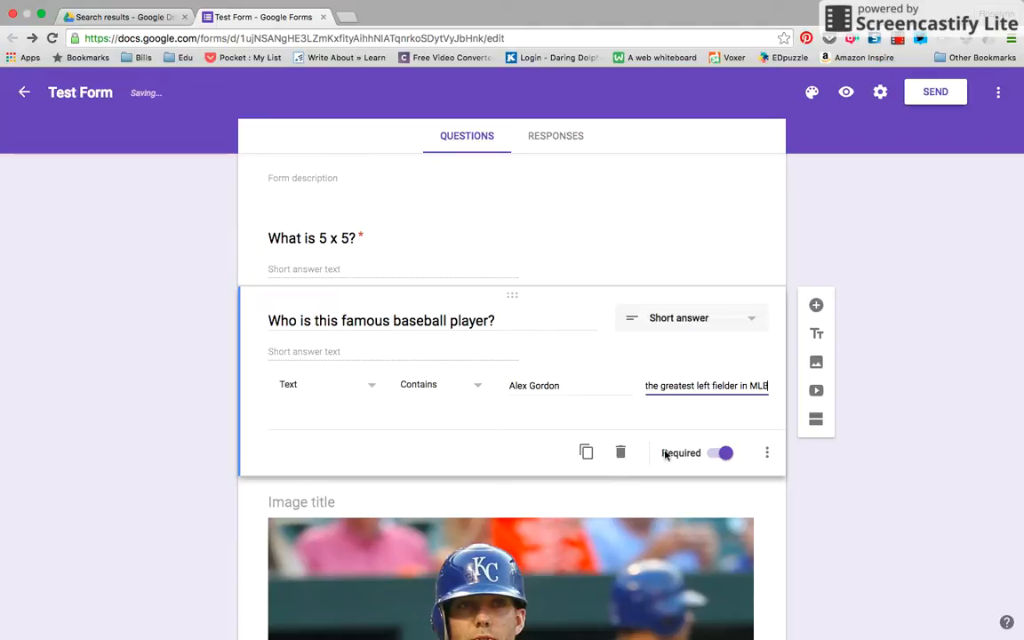
{"action": "scroll", "coordinate": [832, 480], "scroll_direction": "down", "scroll_amount": 2}
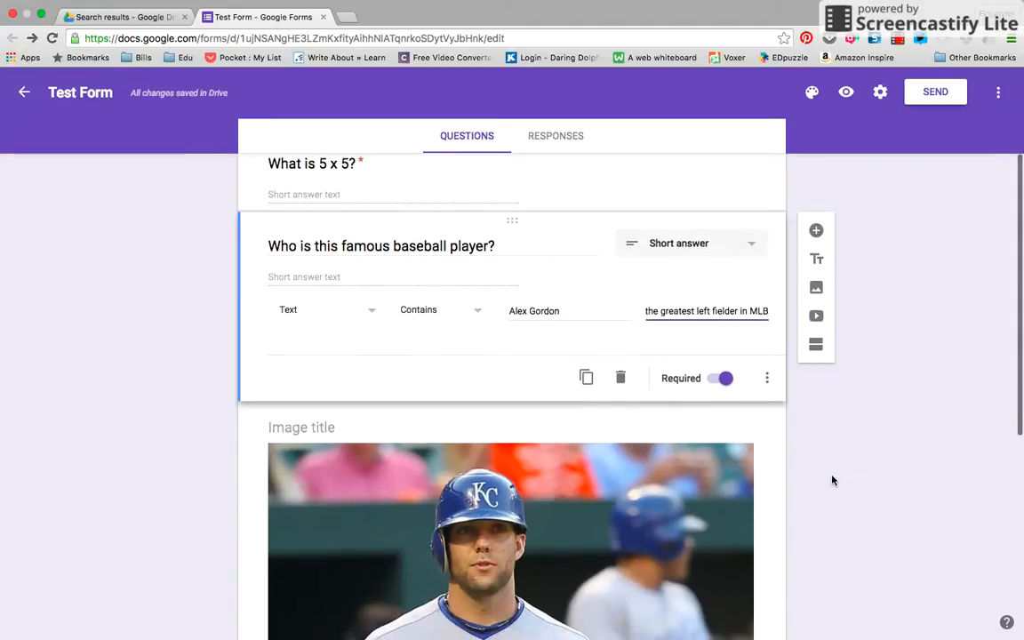
{"action": "scroll", "coordinate": [832, 480], "scroll_direction": "down", "scroll_amount": 1}
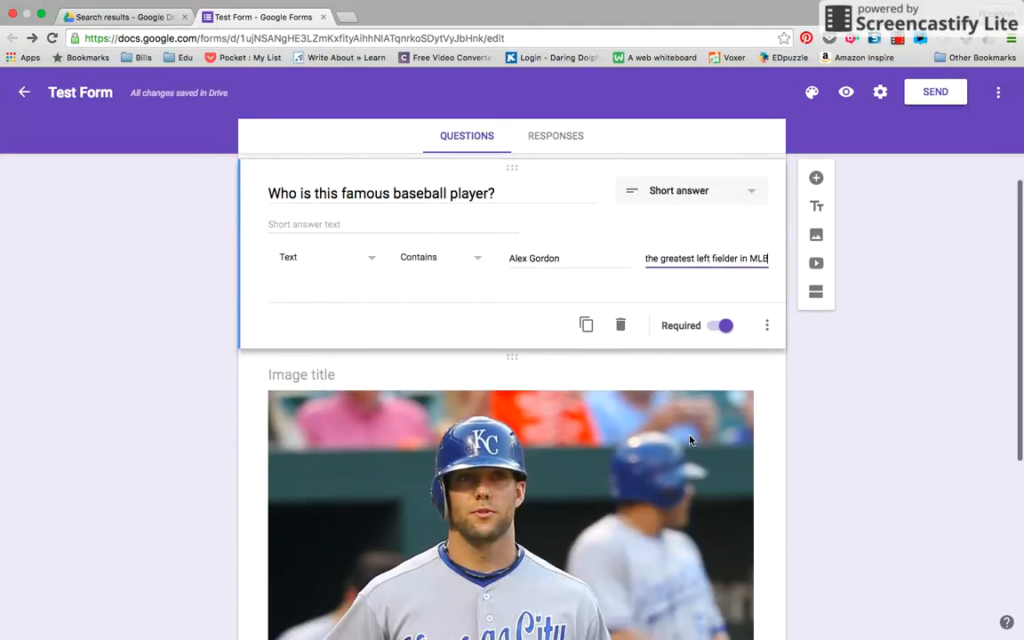
Add a new short-answer question and move it below the baseball player image
{"action": "left_click", "coordinate": [815, 178]}
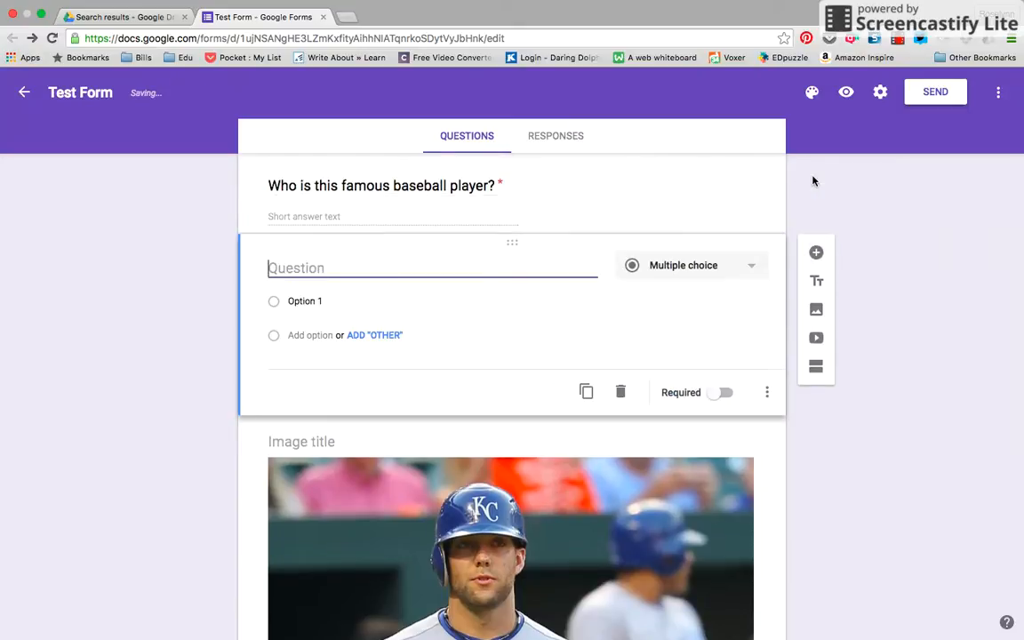
{"action": "left_click_drag", "start_coordinate": [510, 242], "coordinate": [507, 628]}
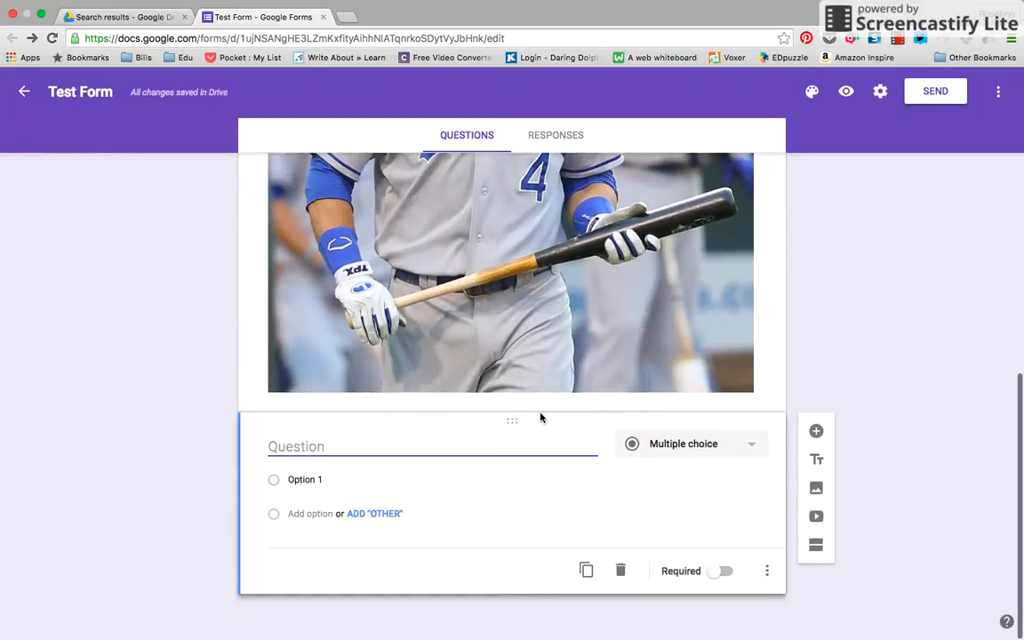
{"action": "left_click", "coordinate": [749, 448]}
{"action": "left_click", "coordinate": [709, 370]}
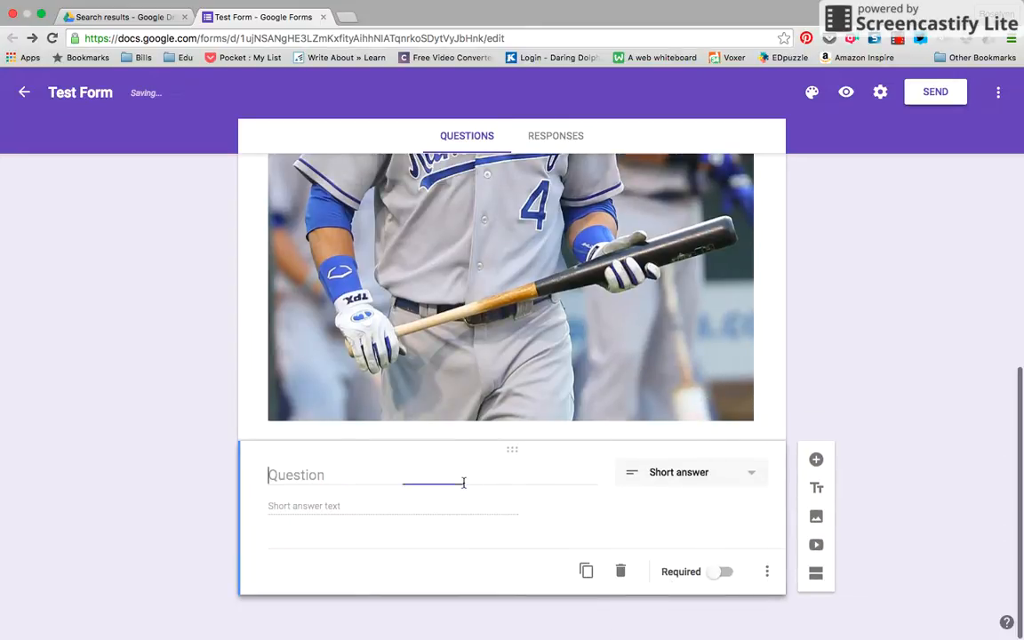
Search YouTube for "Koolaid concentration" and insert the first result, "Kool Aid Concentration", into the form
{"action": "left_click", "coordinate": [817, 547]}
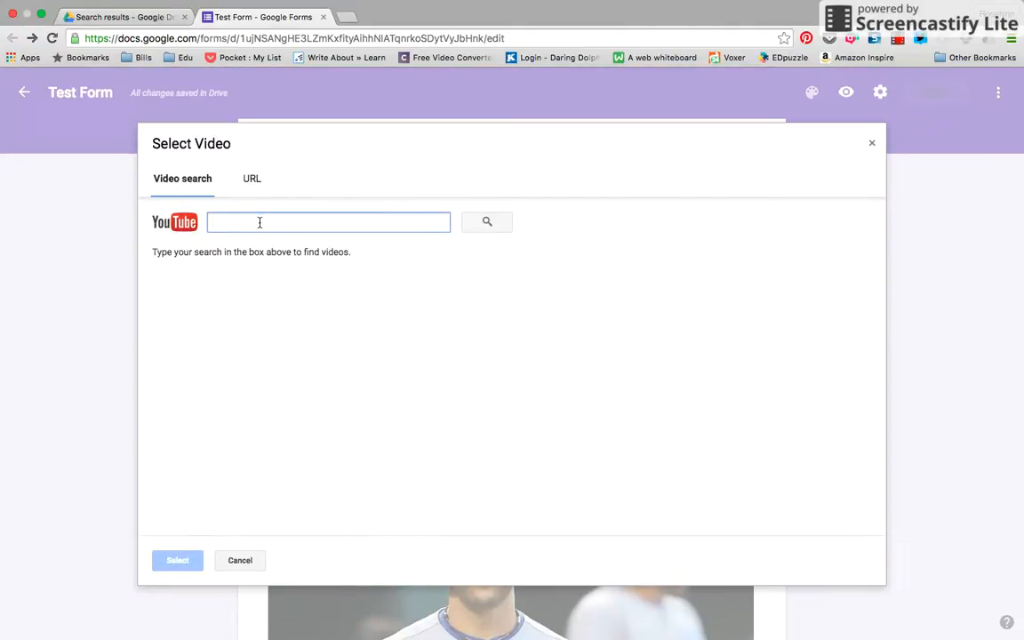
{"action": "type", "text": "Koolaid concentration'"}
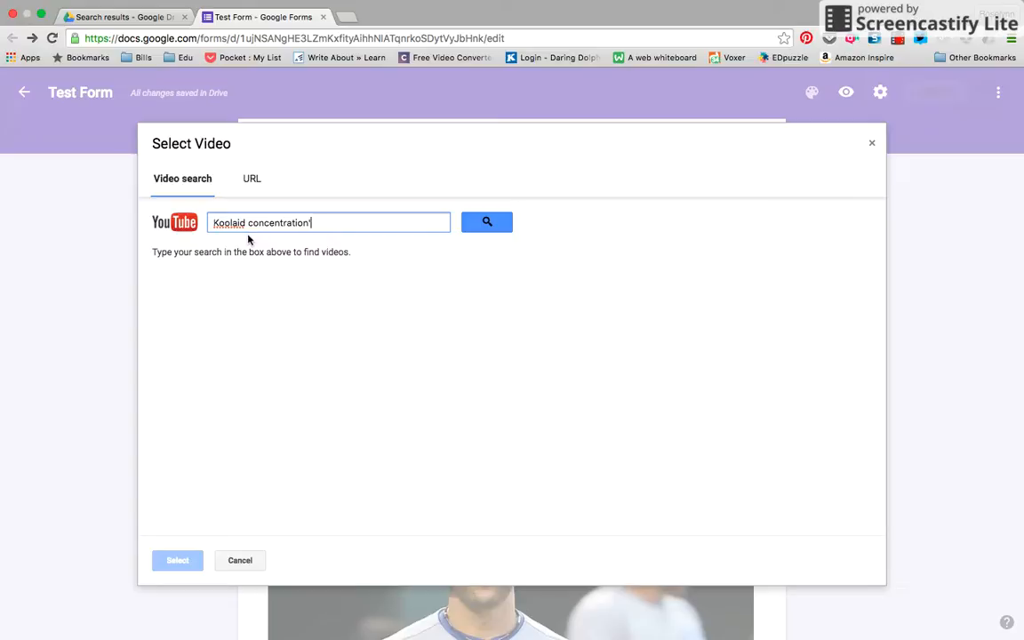
{"action": "left_click", "coordinate": [474, 230]}
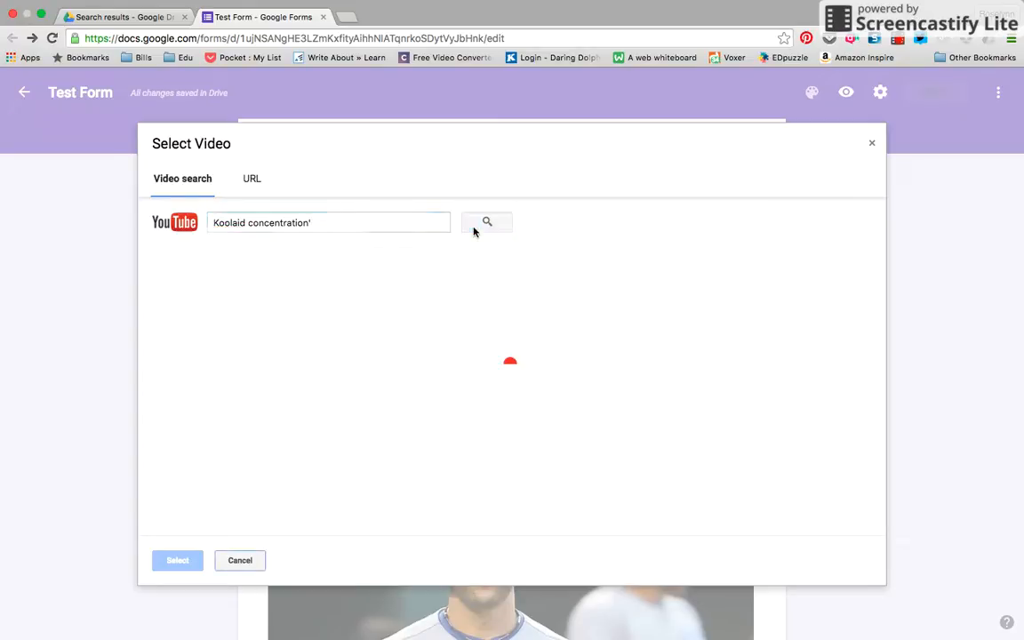
{"action": "left_click", "coordinate": [355, 282]}
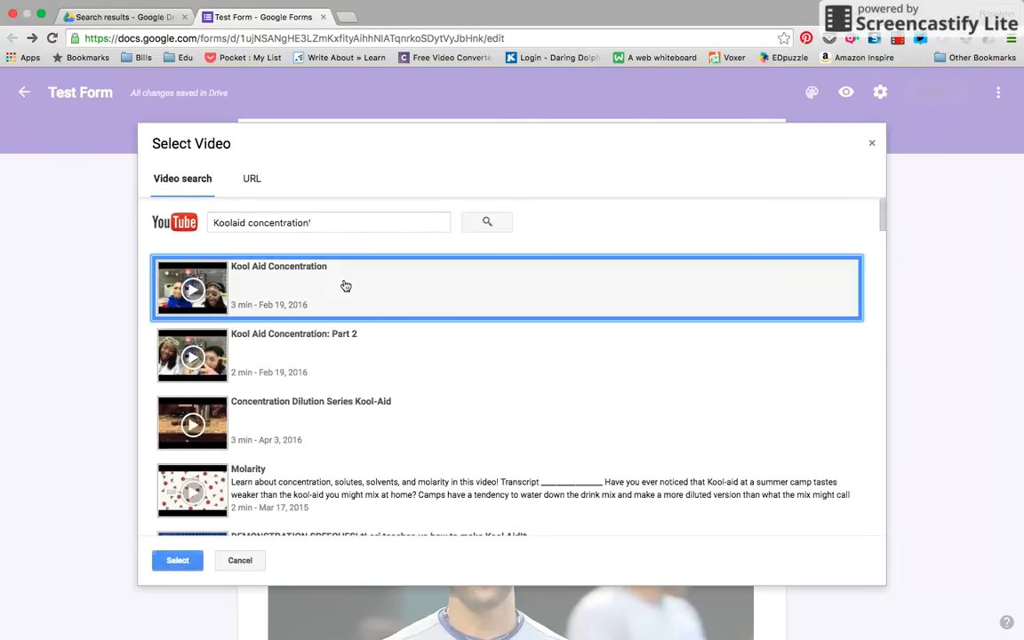
{"action": "left_click", "coordinate": [179, 560]}
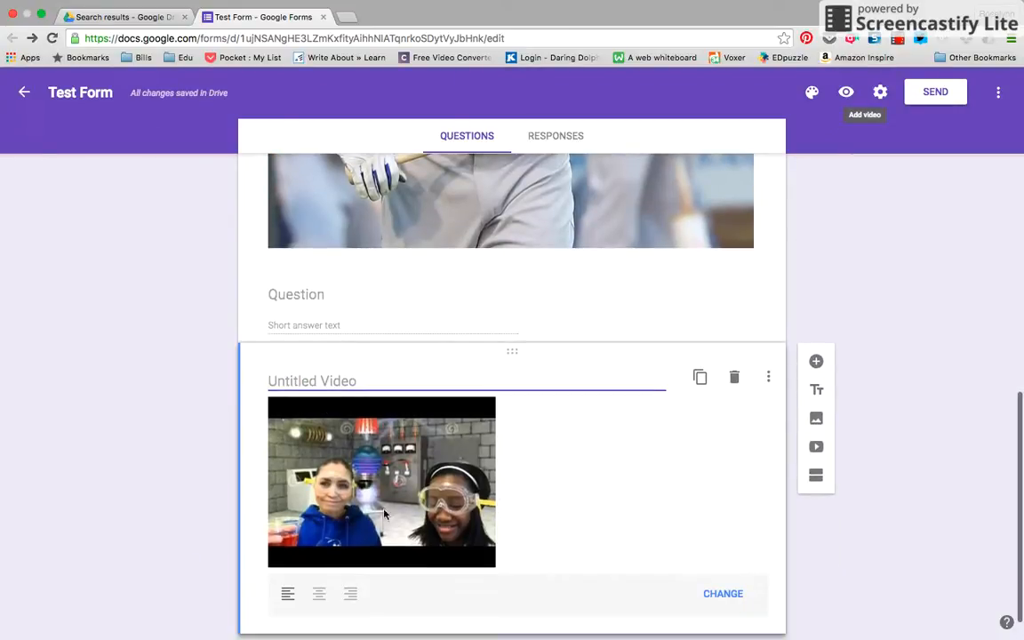
Enter "What word means less concentrated?" as the third question's text and make it required
{"action": "left_click", "coordinate": [330, 304]}
{"action": "type", "text": "What word means less concentrated?"}
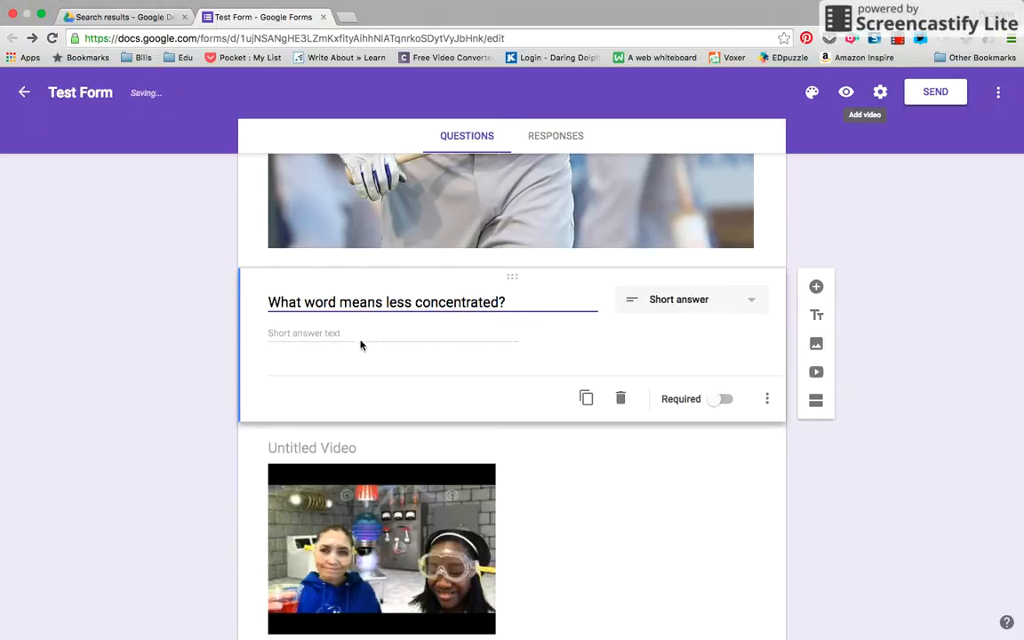
{"action": "left_click", "coordinate": [719, 399]}
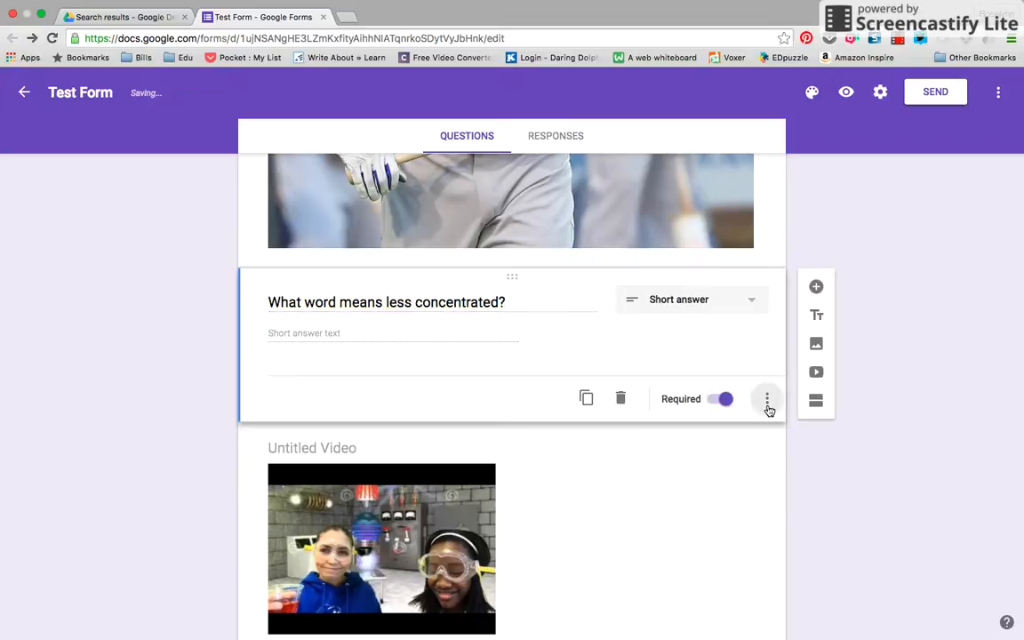
Add data validation to the "less concentrated" question requiring text that contains "dilute"
{"action": "left_click", "coordinate": [768, 407]}
{"action": "left_click", "coordinate": [789, 482]}
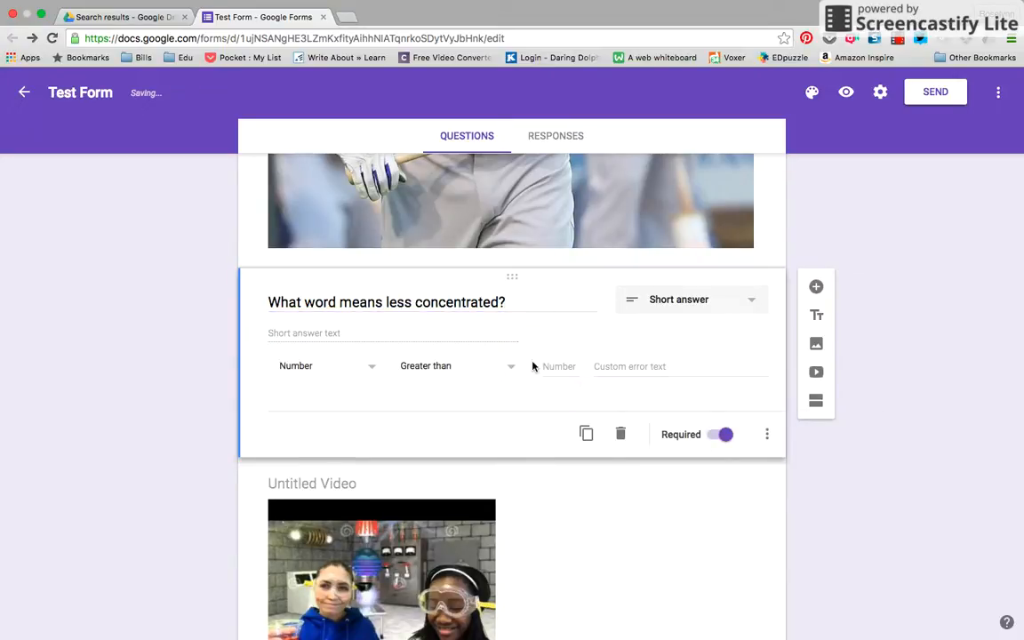
{"action": "left_click", "coordinate": [366, 365]}
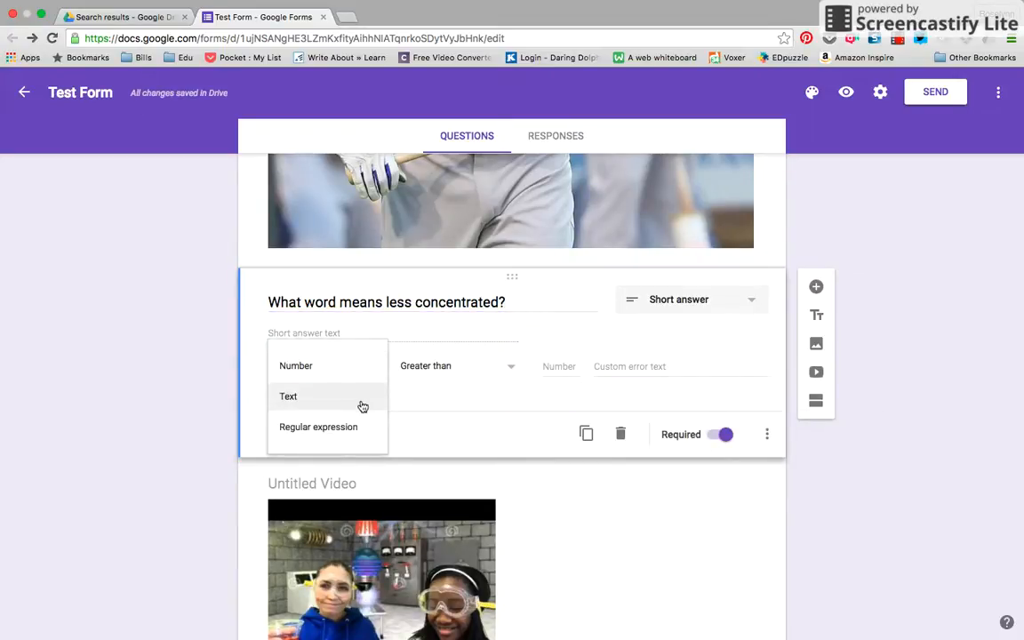
{"action": "left_click", "coordinate": [363, 406]}
{"action": "left_click", "coordinate": [529, 366]}
{"action": "type", "text": "dilute"}
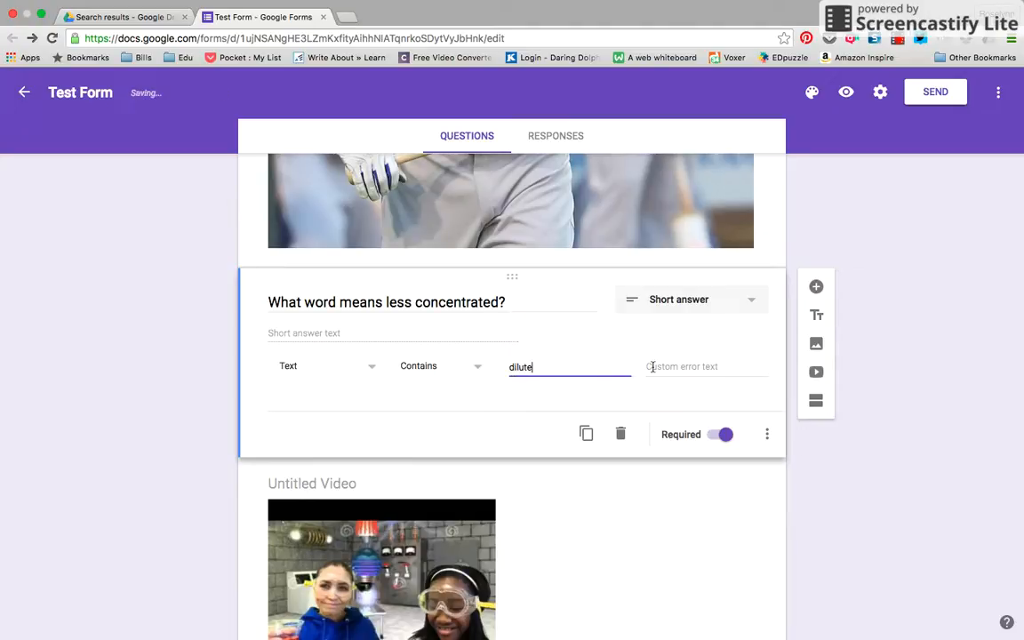
Set the "less concentrated" question's custom error text to "Make sure your answer is written in all lowercase letters"
{"action": "left_click", "coordinate": [681, 372]}
{"action": "type", "text": "Make sure your answer"}
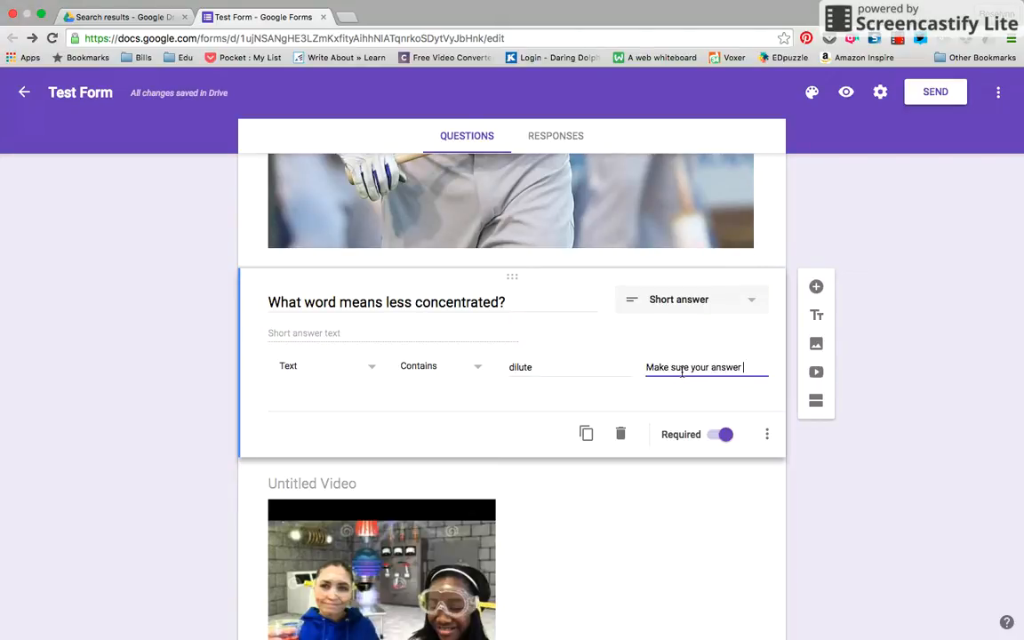
{"action": "type", "text": "ten"}
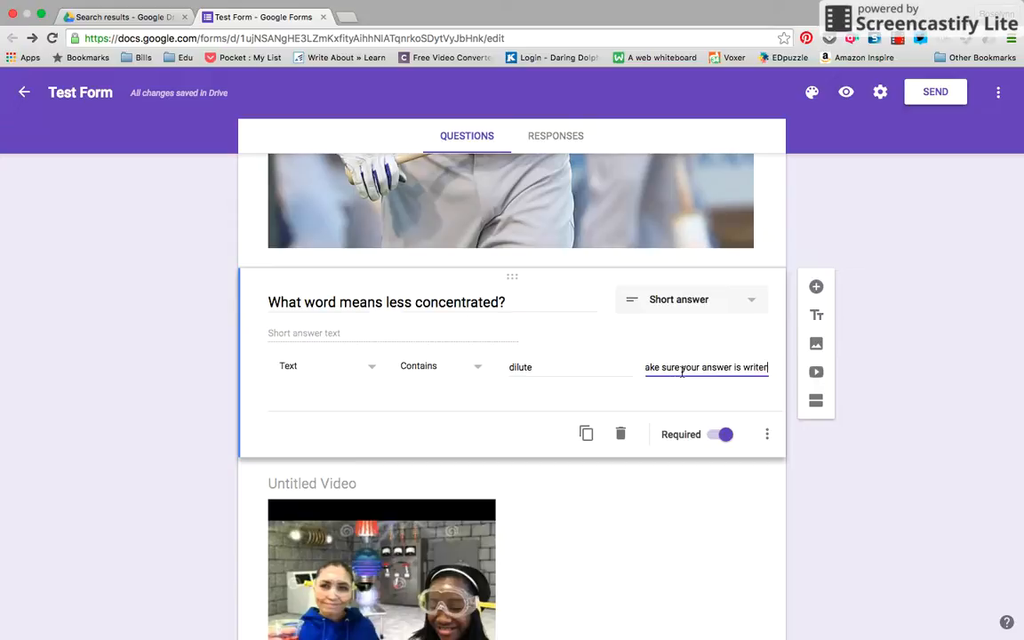
{"action": "key", "text": "BackSpace"}
{"action": "key", "text": "BackSpace"}
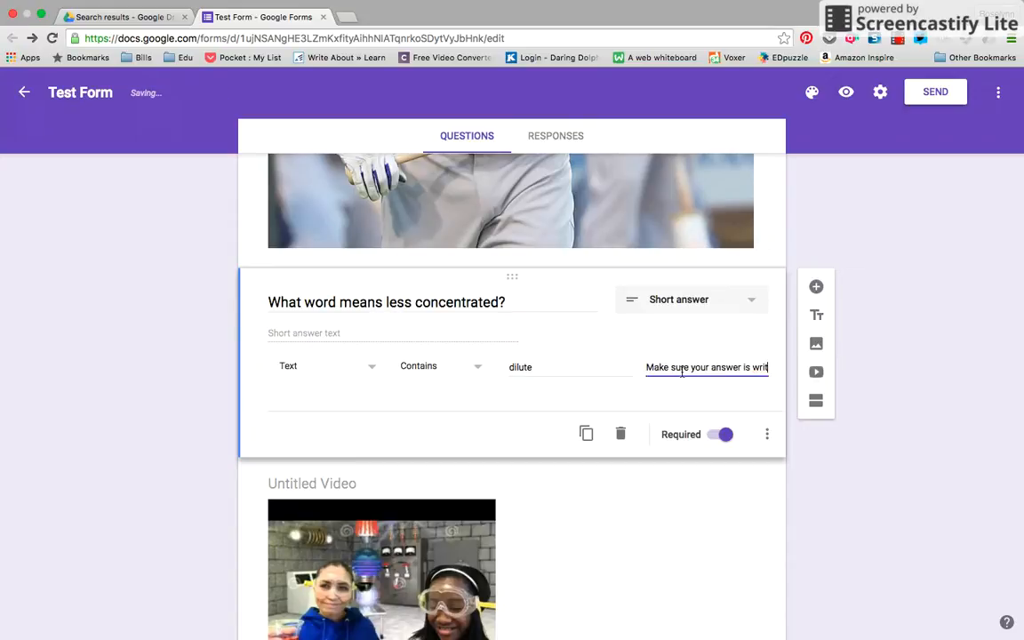
{"action": "type", "text": "ten in all lo"}
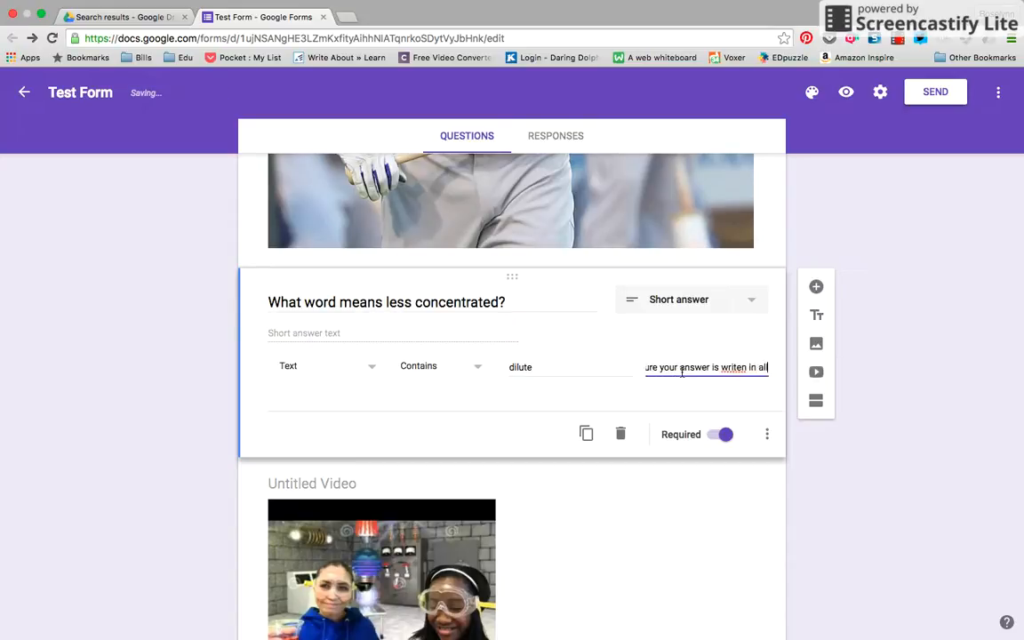
{"action": "type", "text": "wercase"}
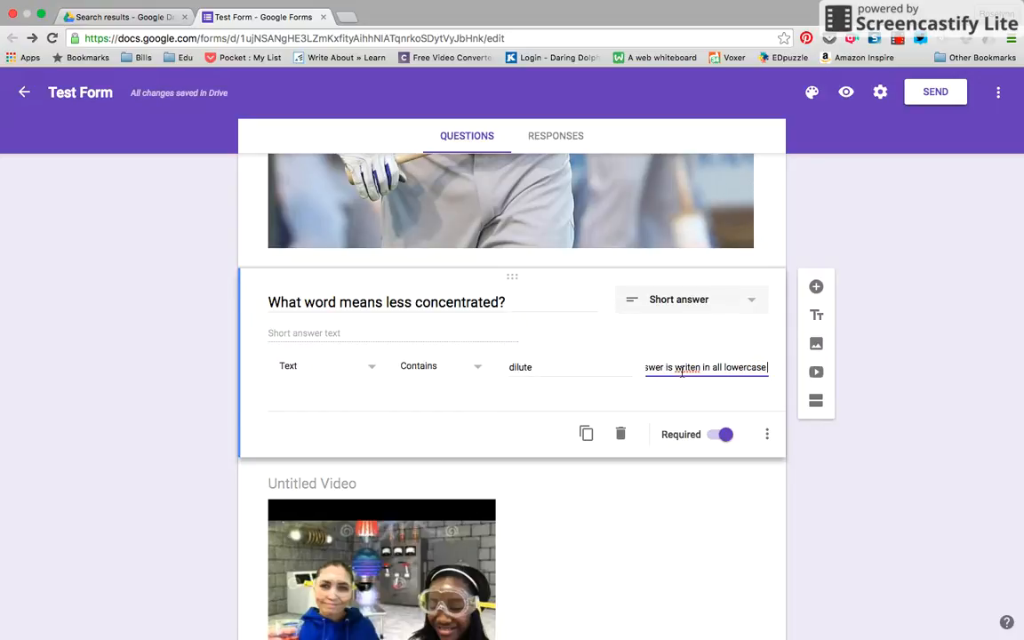
{"action": "type", "text": " letters"}
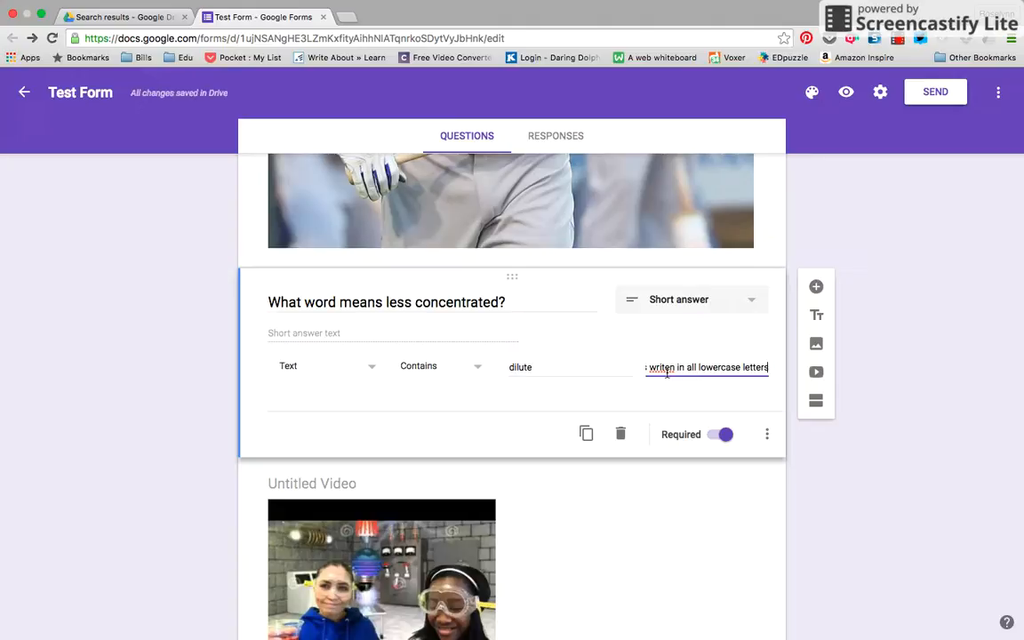
{"action": "left_click", "coordinate": [673, 367]}
{"action": "type", "text": "t"}
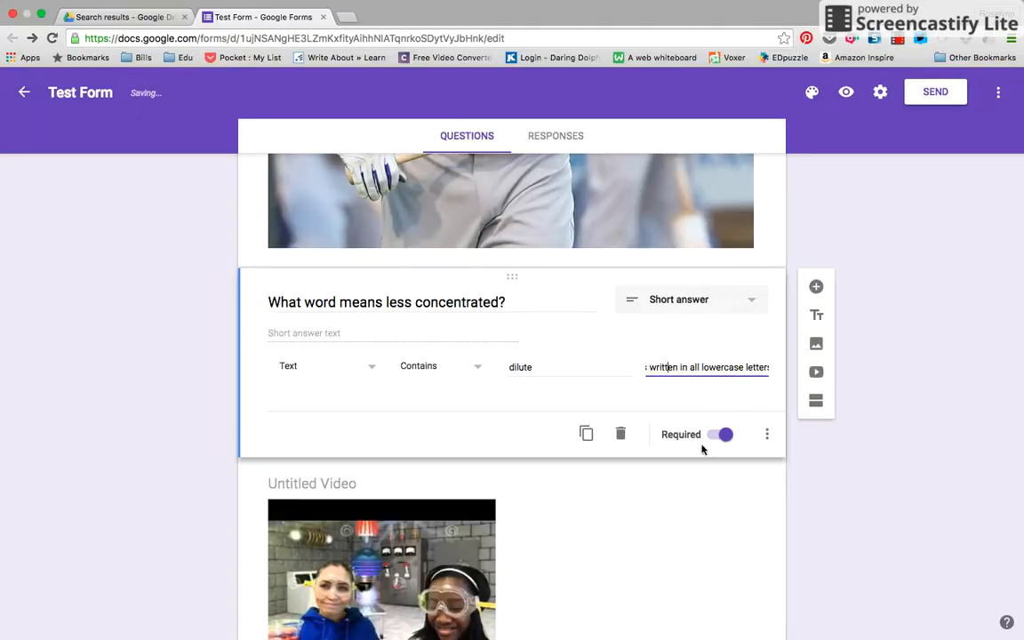
Add another short-answer question after the "less concentrated" question with the text "What is"
{"action": "left_click", "coordinate": [816, 288]}
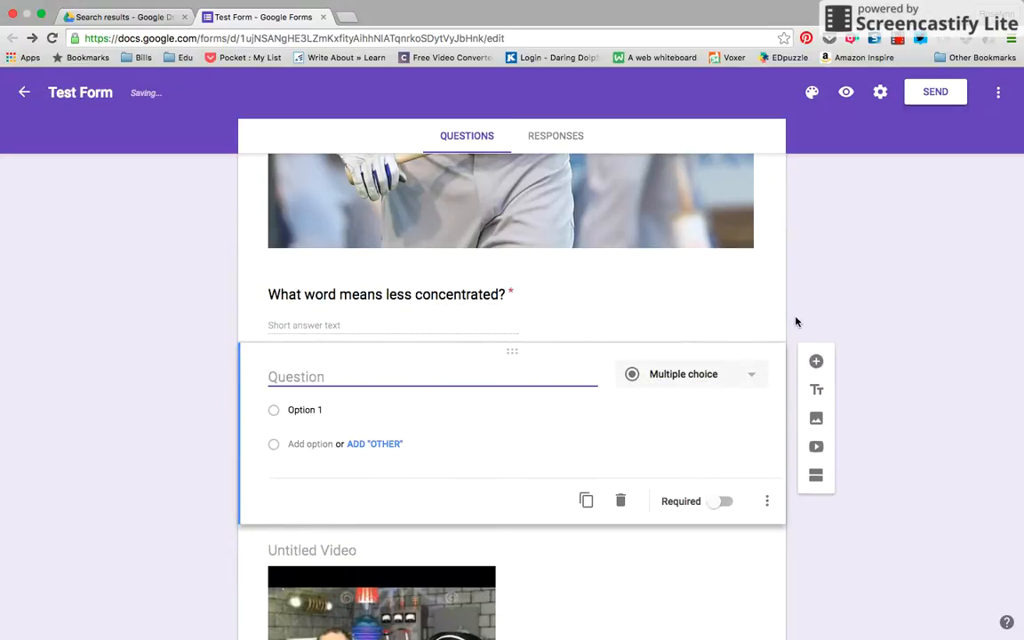
{"action": "left_click", "coordinate": [742, 379]}
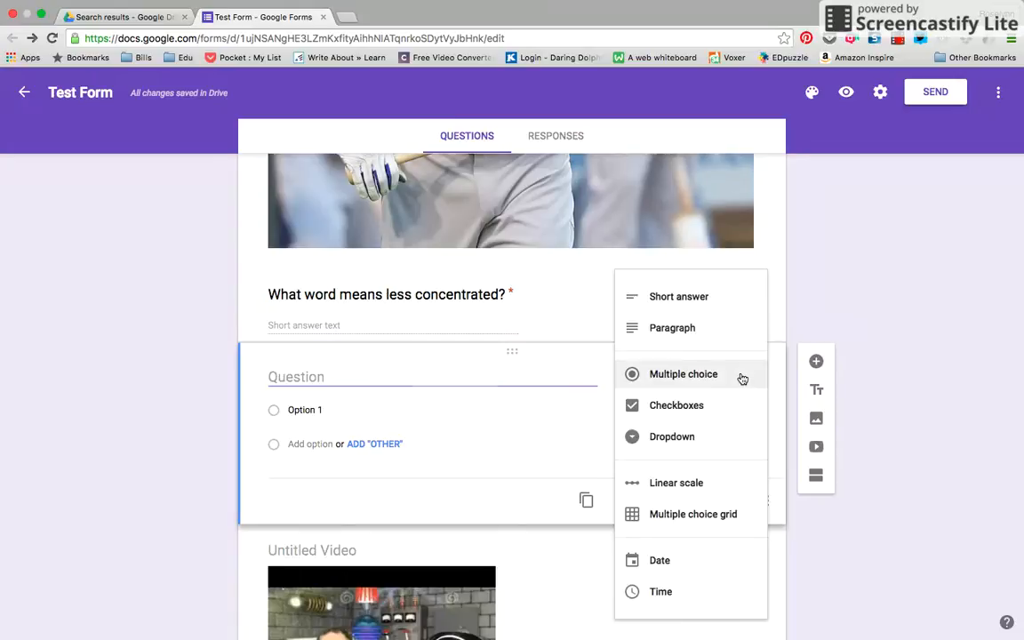
{"action": "left_click", "coordinate": [720, 298]}
{"action": "left_click", "coordinate": [352, 380]}
{"action": "type", "text": "What is"}
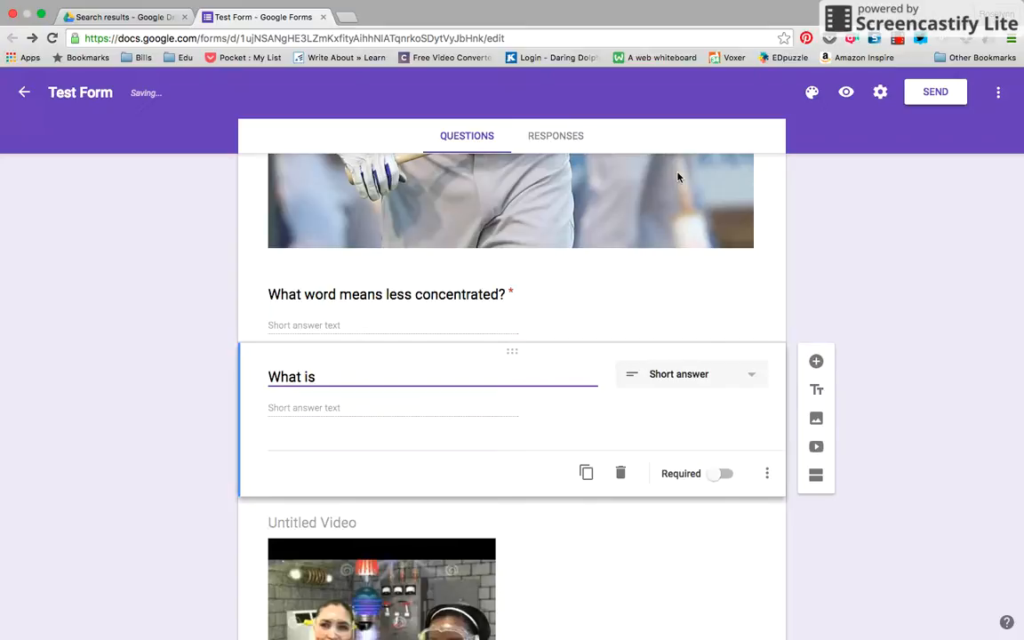
Preview the live form, check its questions, image and video down to the end, and close the preview
{"action": "left_click", "coordinate": [846, 91]}
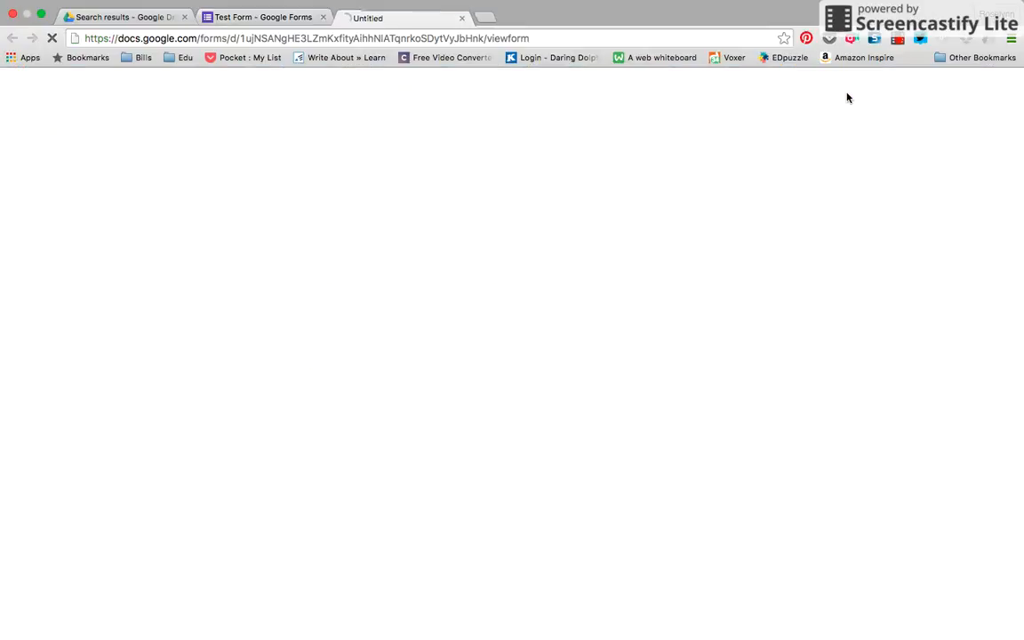
{"action": "scroll", "coordinate": [578, 379], "scroll_direction": "down", "scroll_amount": 10}
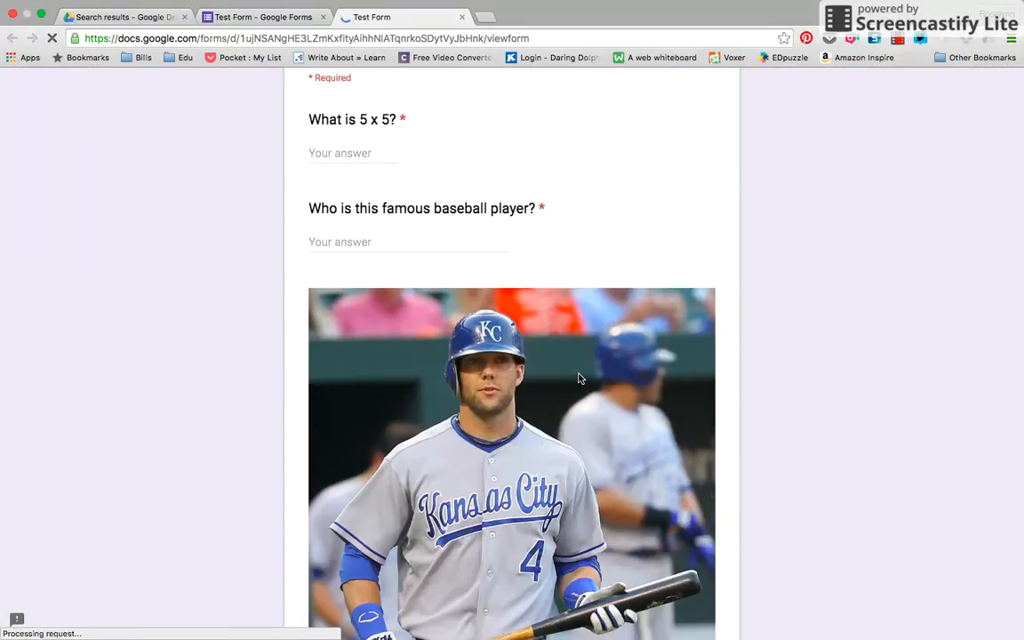
{"action": "scroll", "coordinate": [578, 379], "scroll_direction": "down", "scroll_amount": 8}
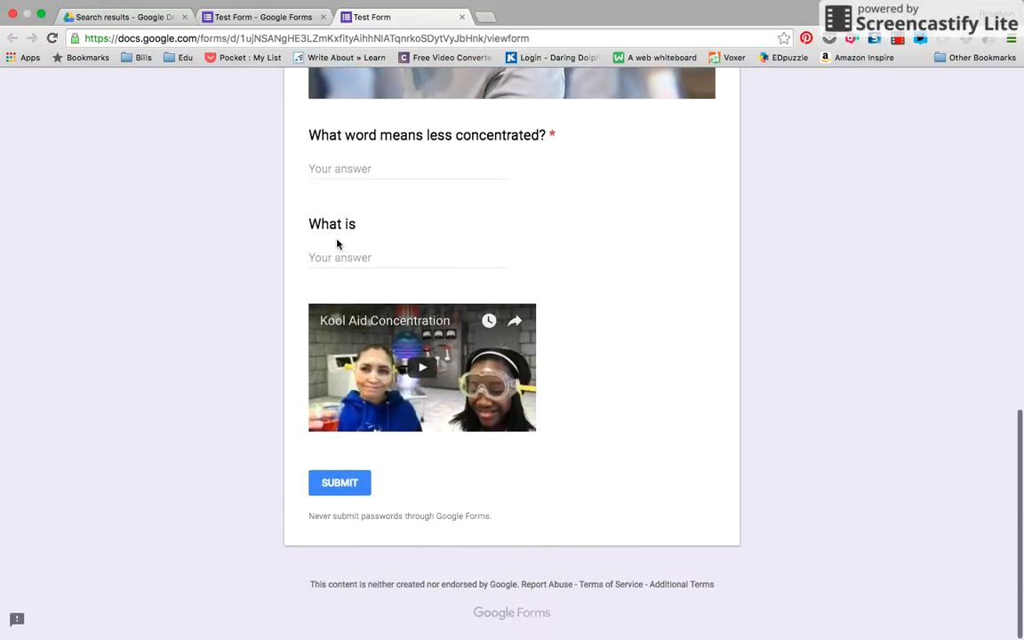
{"action": "left_click", "coordinate": [462, 17]}
Move the "What is" question below the video and add data validation to it
{"action": "left_click_drag", "start_coordinate": [510, 359], "coordinate": [507, 622]}
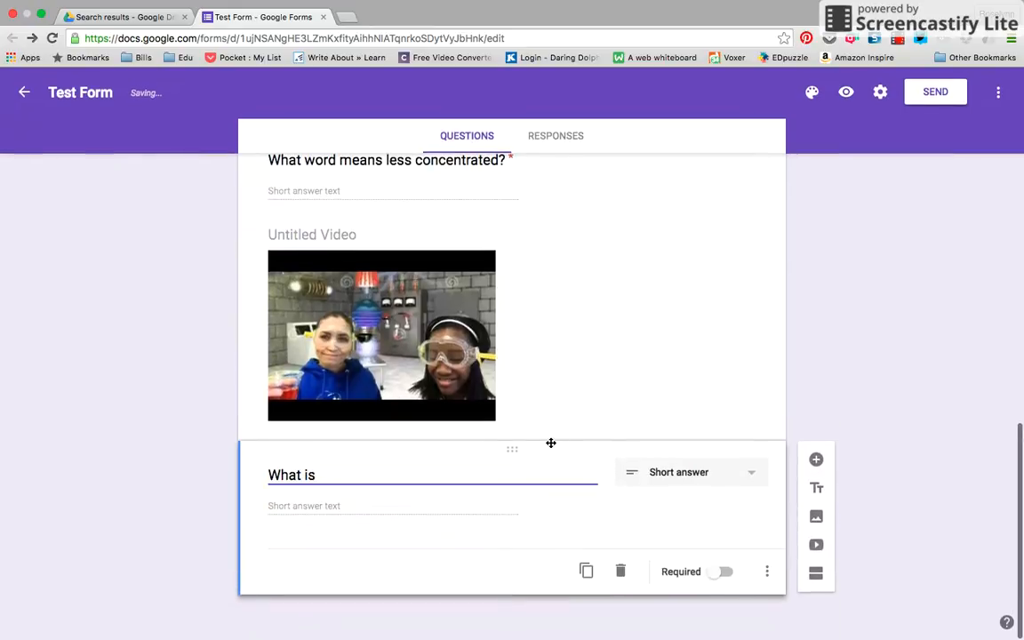
{"action": "left_click", "coordinate": [766, 571]}
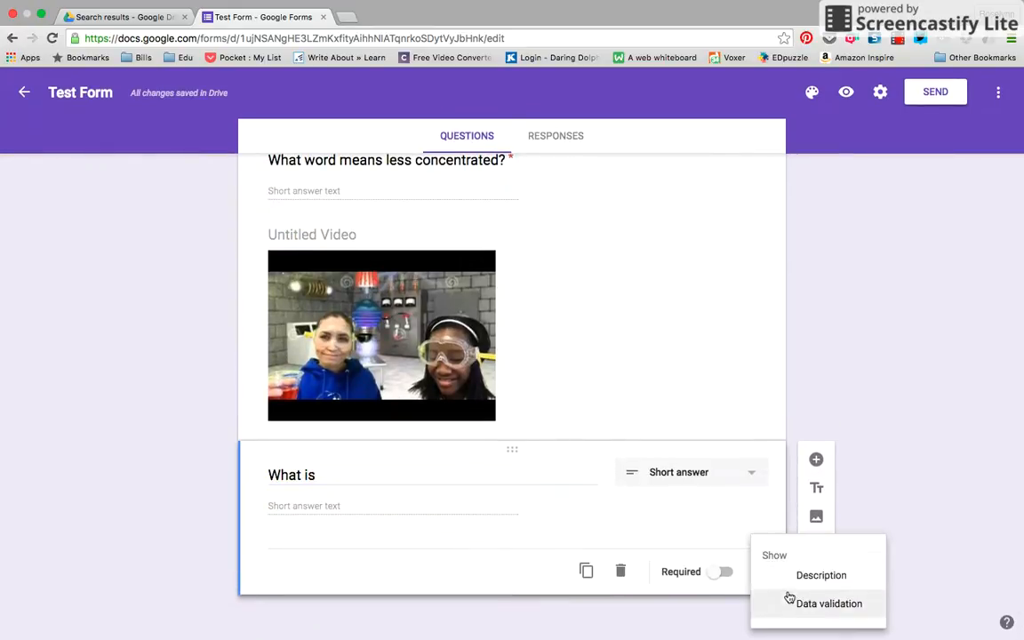
{"action": "left_click", "coordinate": [790, 602]}
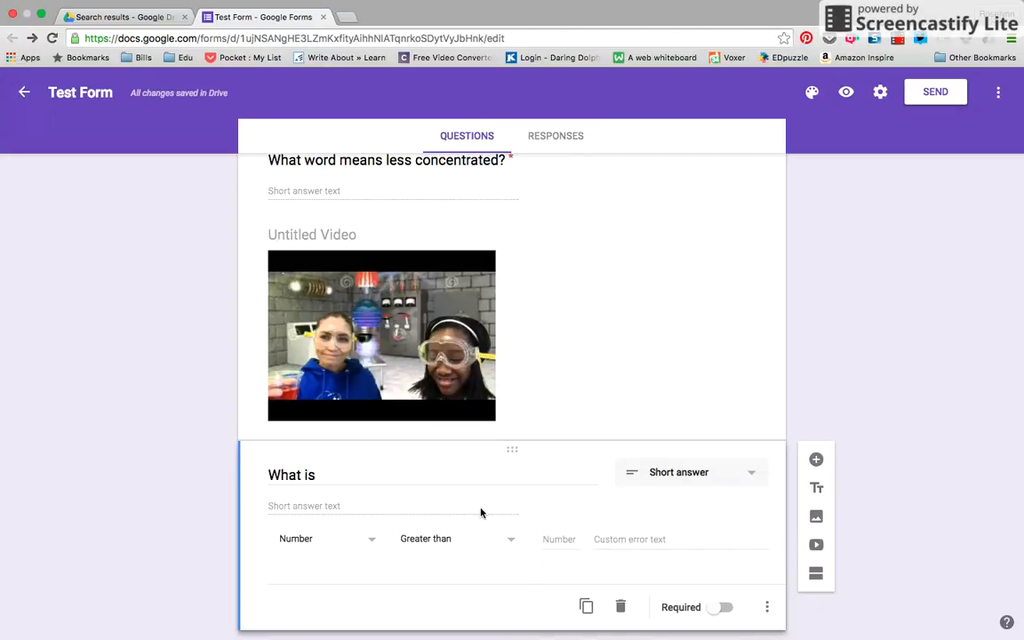
{"action": "left_click", "coordinate": [601, 538]}
{"action": "left_click", "coordinate": [818, 547]}
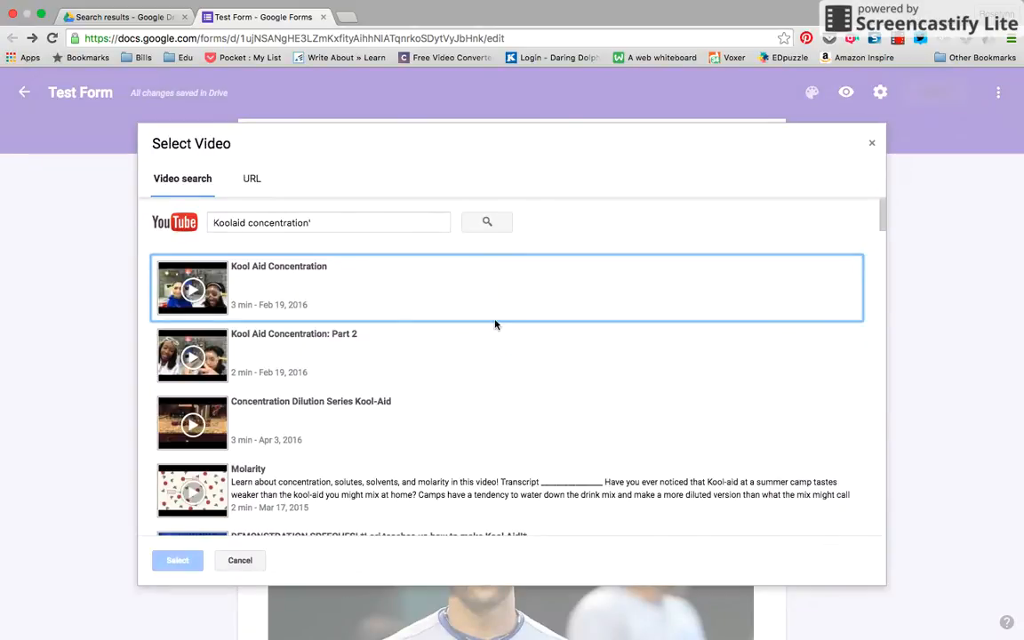
{"action": "left_click", "coordinate": [870, 144]}
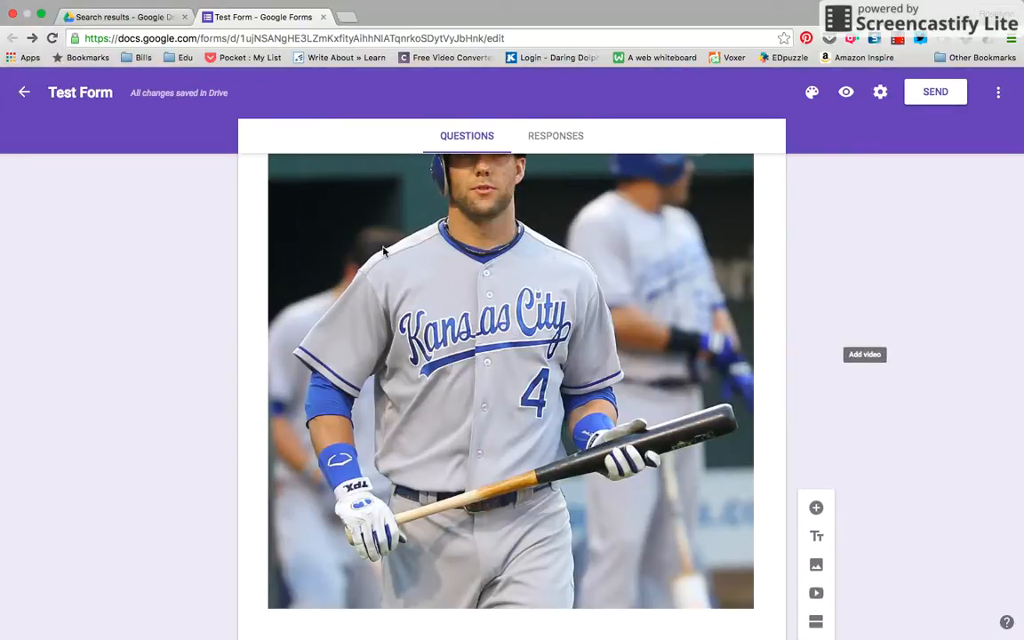
{"action": "left_click", "coordinate": [315, 36]}
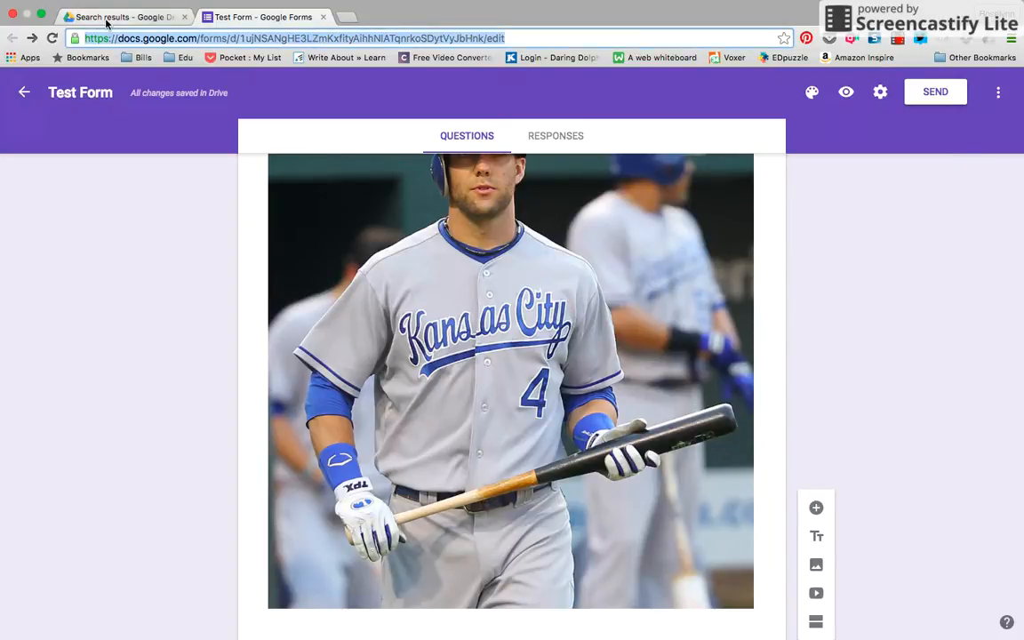
Search Drive for "classifying" and open the original "Classifying Quadrilaterals" form
{"action": "left_click", "coordinate": [76, 18]}
{"action": "left_click_drag", "start_coordinate": [220, 89], "coordinate": [153, 88]}
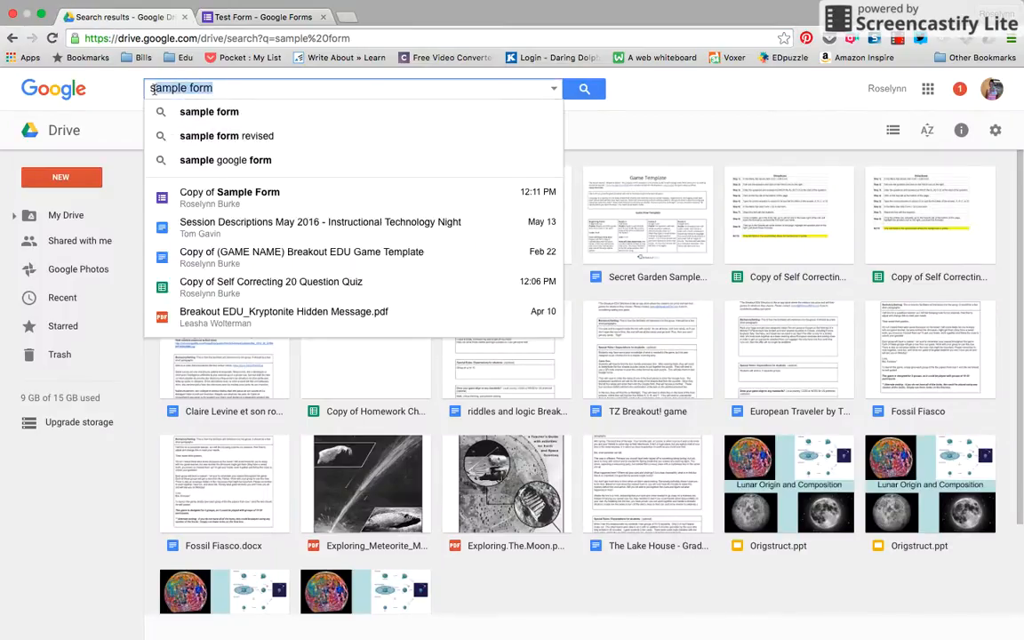
{"action": "key", "text": "BackSpace"}
{"action": "type", "text": "clas"}
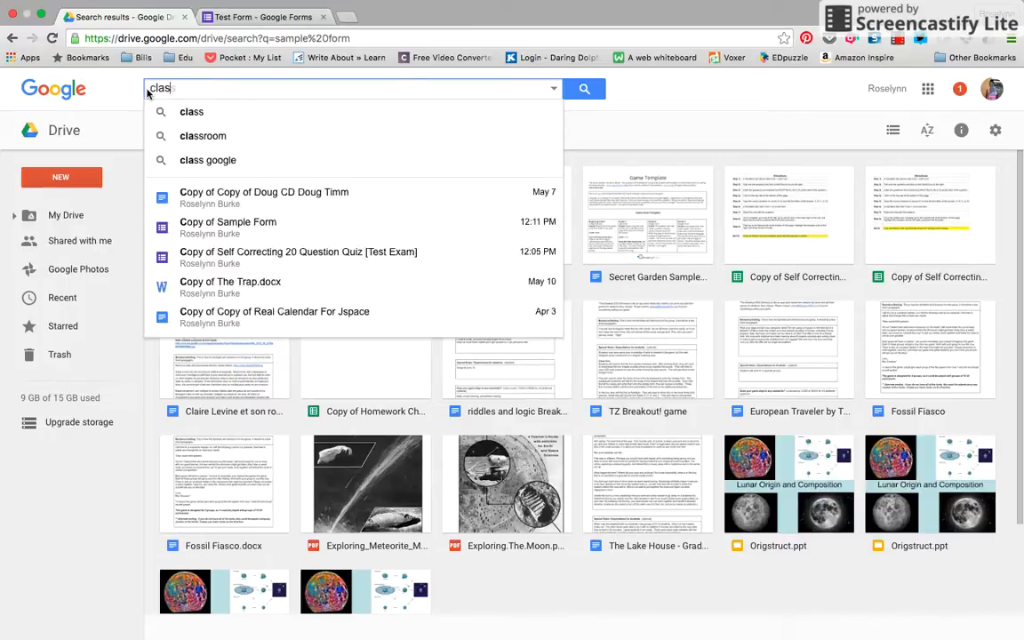
{"action": "type", "text": "sifying"}
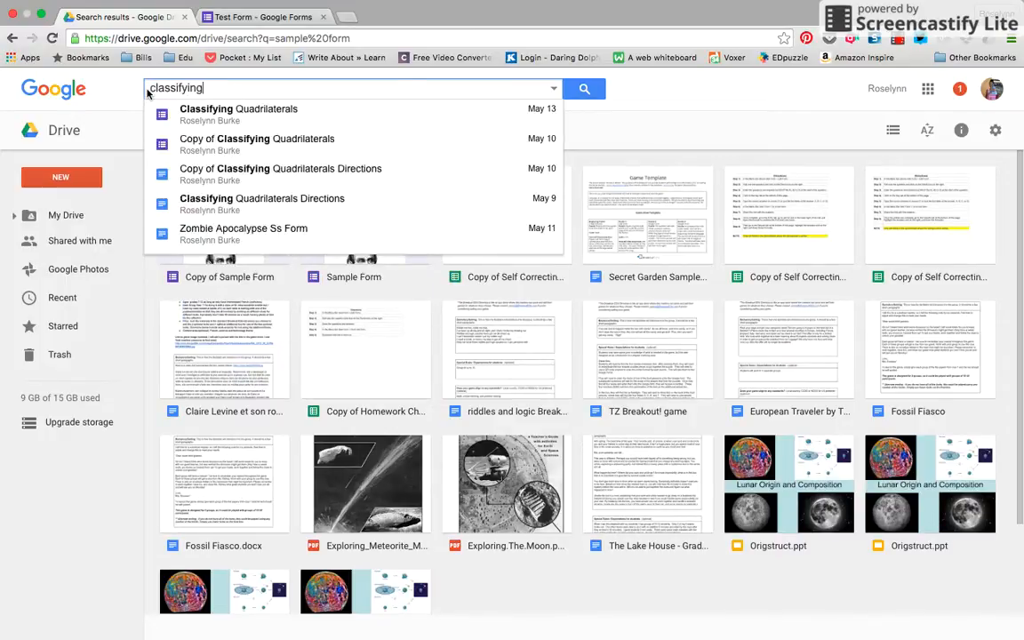
{"action": "left_click", "coordinate": [175, 114]}
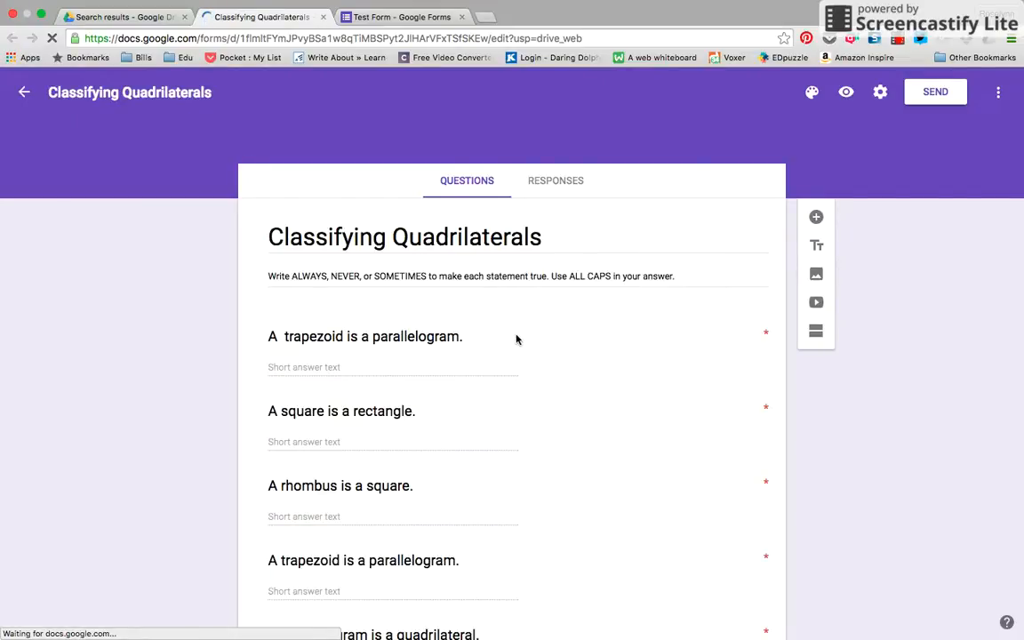
Preview the live "Classifying Quadrilaterals" form and look over its instructions and first questions
{"action": "scroll", "coordinate": [516, 340], "scroll_direction": "down", "scroll_amount": 1}
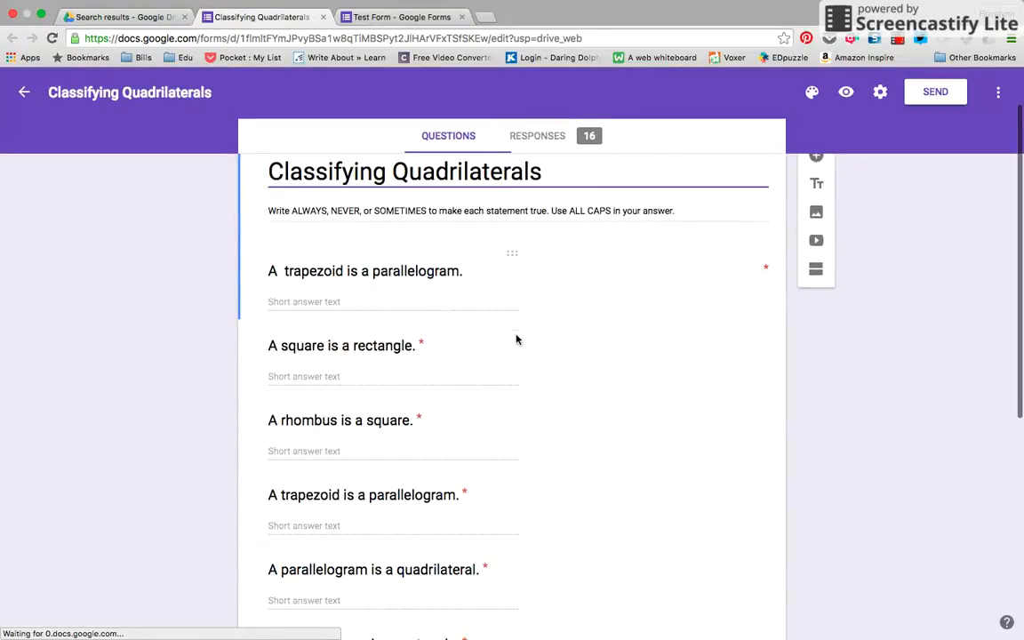
{"action": "left_click", "coordinate": [846, 92]}
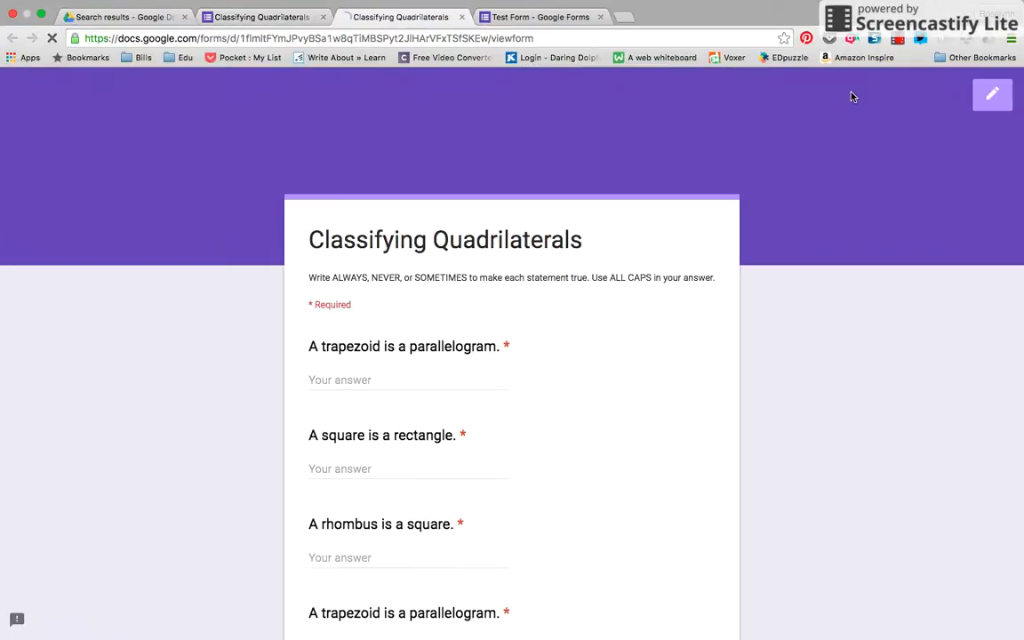
{"action": "scroll", "coordinate": [523, 323], "scroll_direction": "down", "scroll_amount": 1}
{"action": "scroll", "coordinate": [523, 323], "scroll_direction": "down", "scroll_amount": 2}
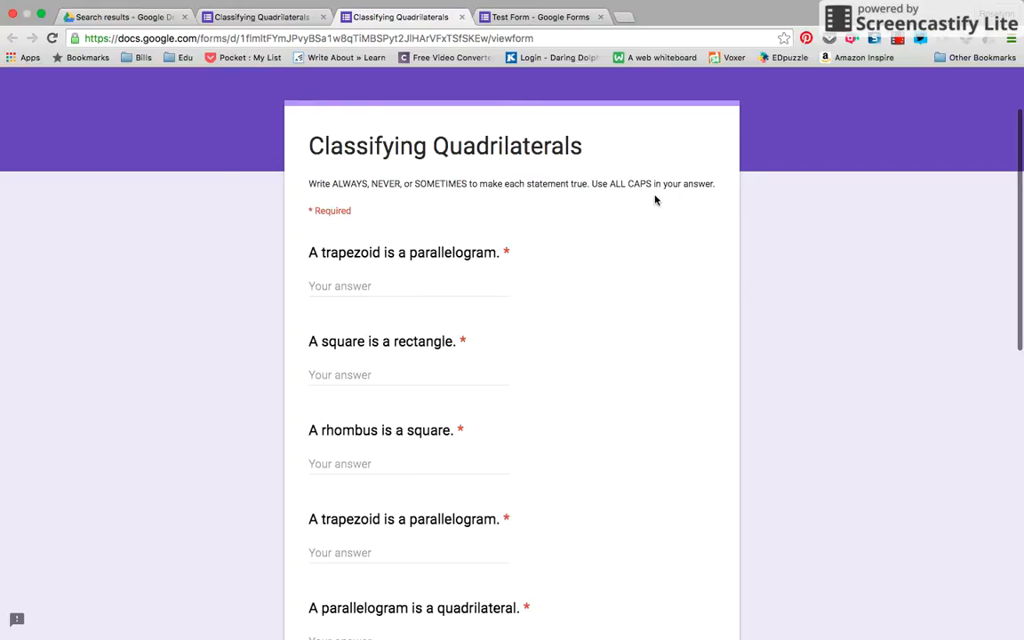
{"action": "scroll", "coordinate": [650, 285], "scroll_direction": "down", "scroll_amount": 2}
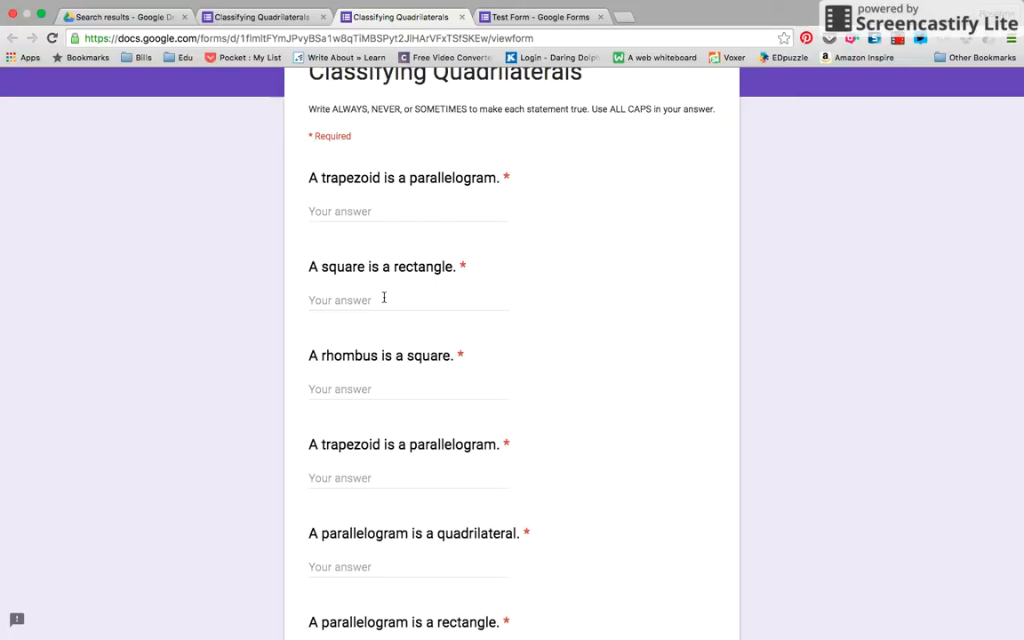
Test the validation of "A square is a rectangle." with the answers "ALWAYS" and "Always", and return to the Test Form editor
{"action": "left_click", "coordinate": [358, 300]}
{"action": "type", "text": "ALWAYS"}
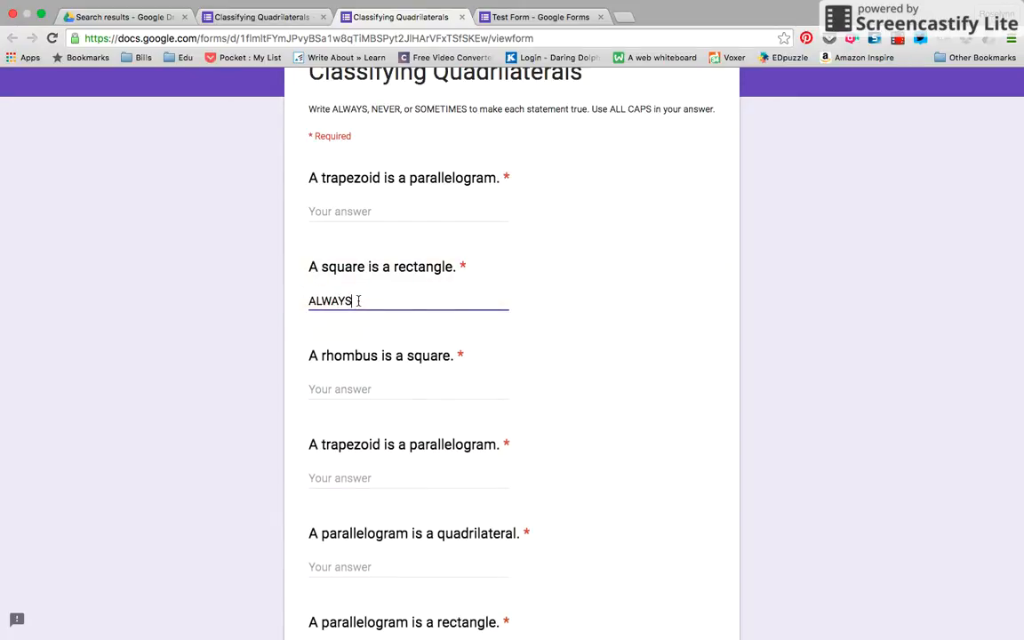
{"action": "key", "text": "BackSpace"}
{"action": "key", "text": "BackSpace"}
{"action": "key", "text": "BackSpace"}
{"action": "key", "text": "BackSpace"}
{"action": "key", "text": "BackSpace"}
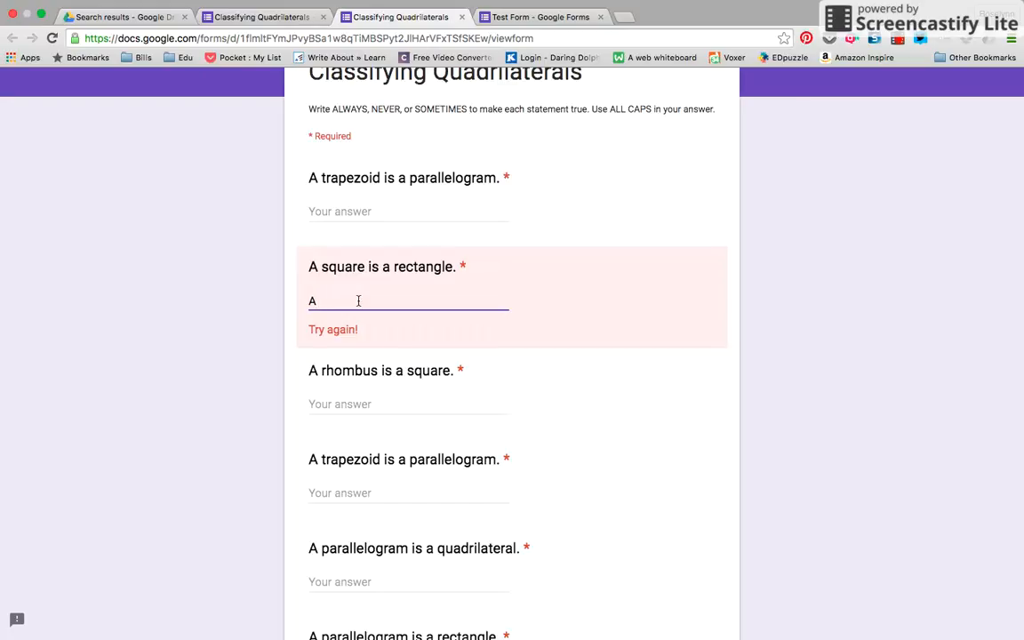
{"action": "type", "text": "lways"}
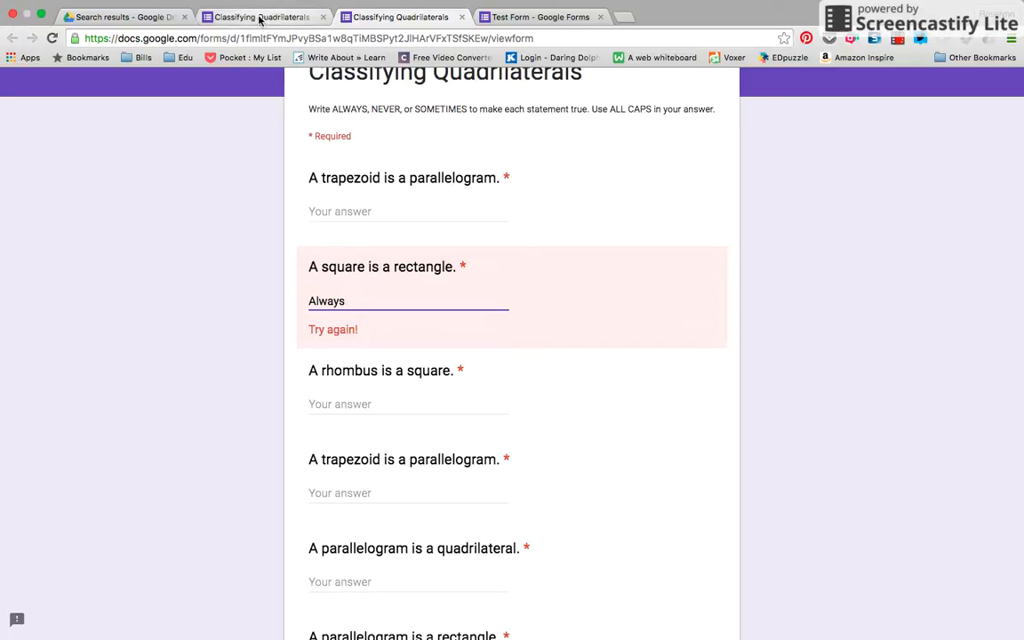
{"action": "left_click", "coordinate": [505, 14]}
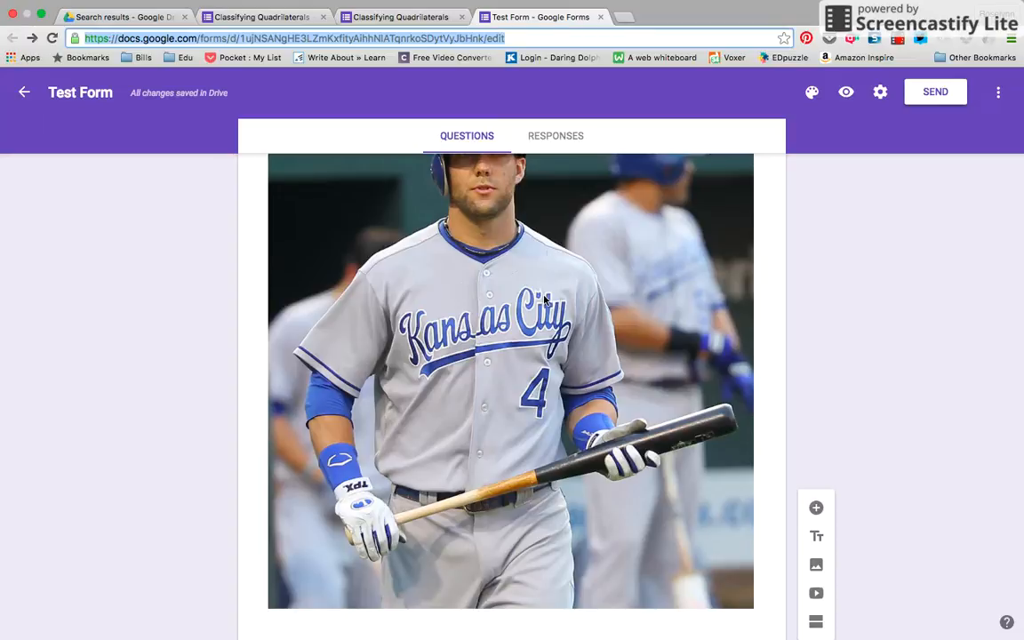